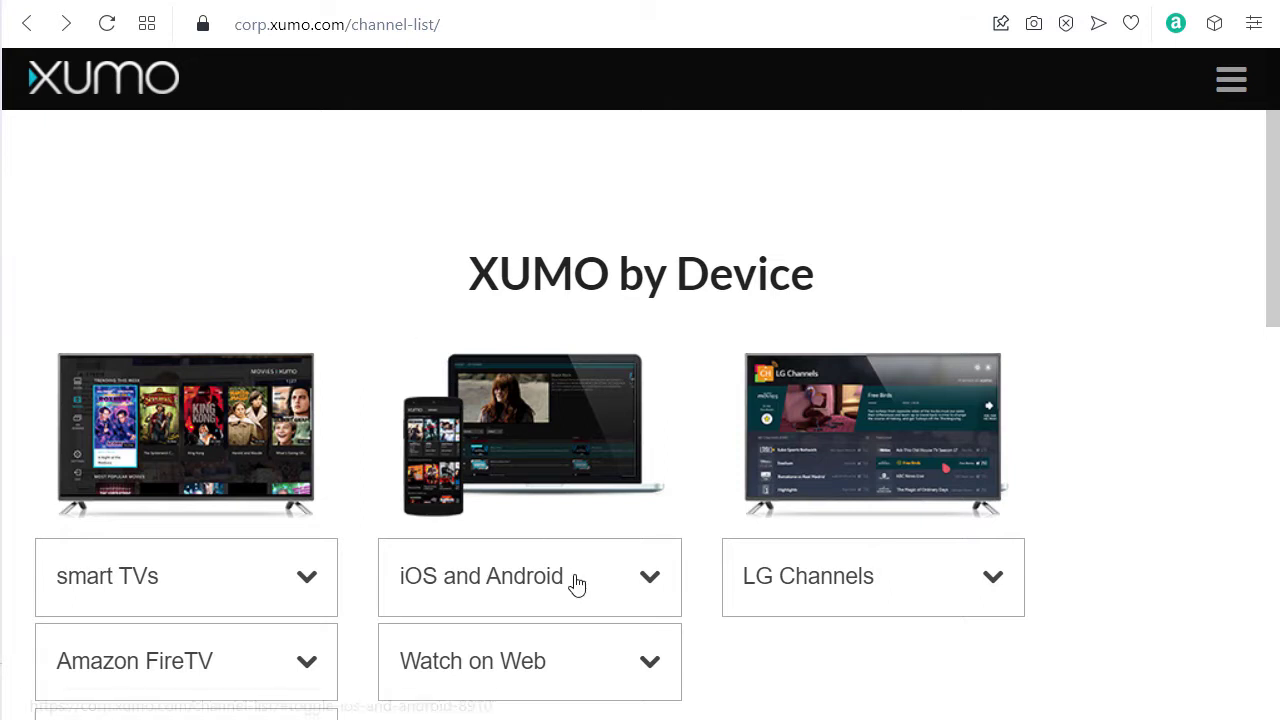
Step: Expand 'Watch on Web' on the XUMO channel list and follow the 'Click to stream free!' link
{"action": "scroll", "coordinate": [507, 381], "scroll_direction": "down", "scroll_amount": 6}
{"action": "scroll", "coordinate": [520, 250], "scroll_direction": "up", "scroll_amount": 2}
{"action": "scroll", "coordinate": [560, 300], "scroll_direction": "up", "scroll_amount": 2}
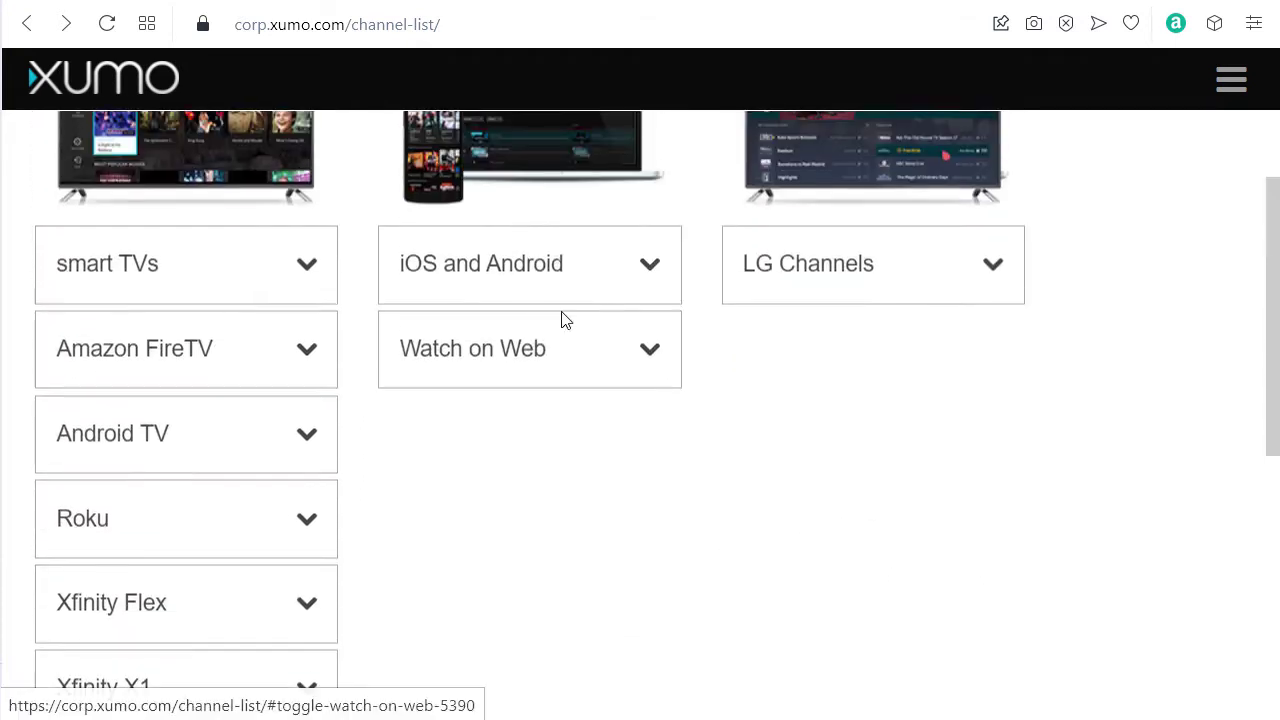
{"action": "left_click", "coordinate": [615, 350]}
{"action": "left_click", "coordinate": [479, 438]}
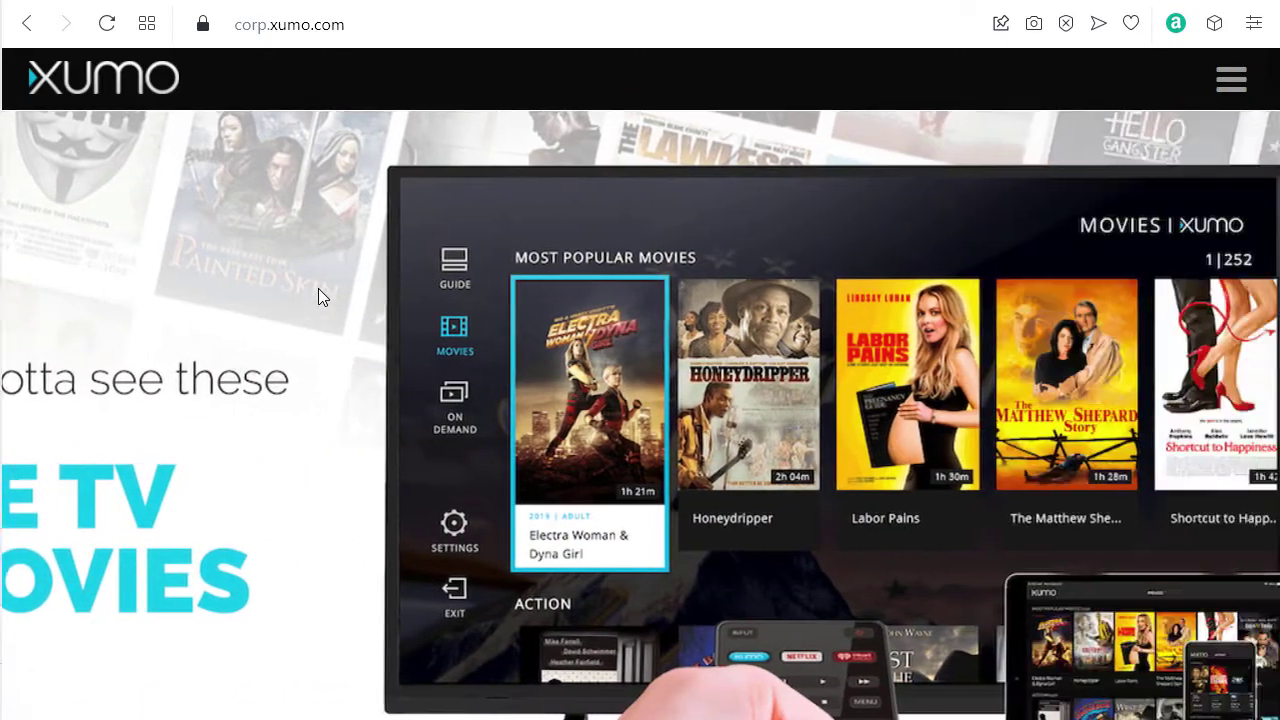
Step: Scroll through the corp.xumo.com home page, then go back toward the XUMO by Device list
{"action": "scroll", "coordinate": [318, 297], "scroll_direction": "down", "scroll_amount": 5}
{"action": "scroll", "coordinate": [318, 297], "scroll_direction": "down", "scroll_amount": 5}
{"action": "scroll", "coordinate": [318, 297], "scroll_direction": "down", "scroll_amount": 3}
{"action": "scroll", "coordinate": [318, 297], "scroll_direction": "down", "scroll_amount": 5}
{"action": "scroll", "coordinate": [318, 297], "scroll_direction": "up", "scroll_amount": 7}
{"action": "scroll", "coordinate": [318, 297], "scroll_direction": "up", "scroll_amount": 3}
{"action": "scroll", "coordinate": [318, 297], "scroll_direction": "up", "scroll_amount": 5}
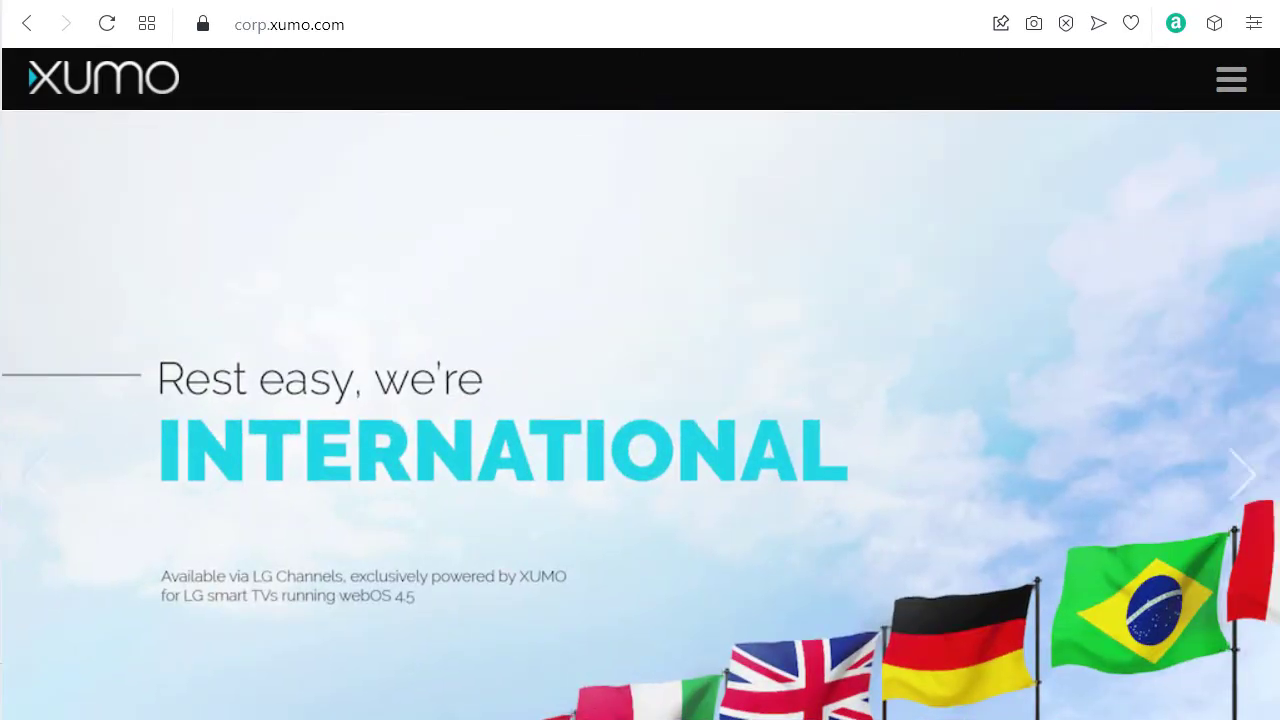
{"action": "left_click", "coordinate": [25, 25]}
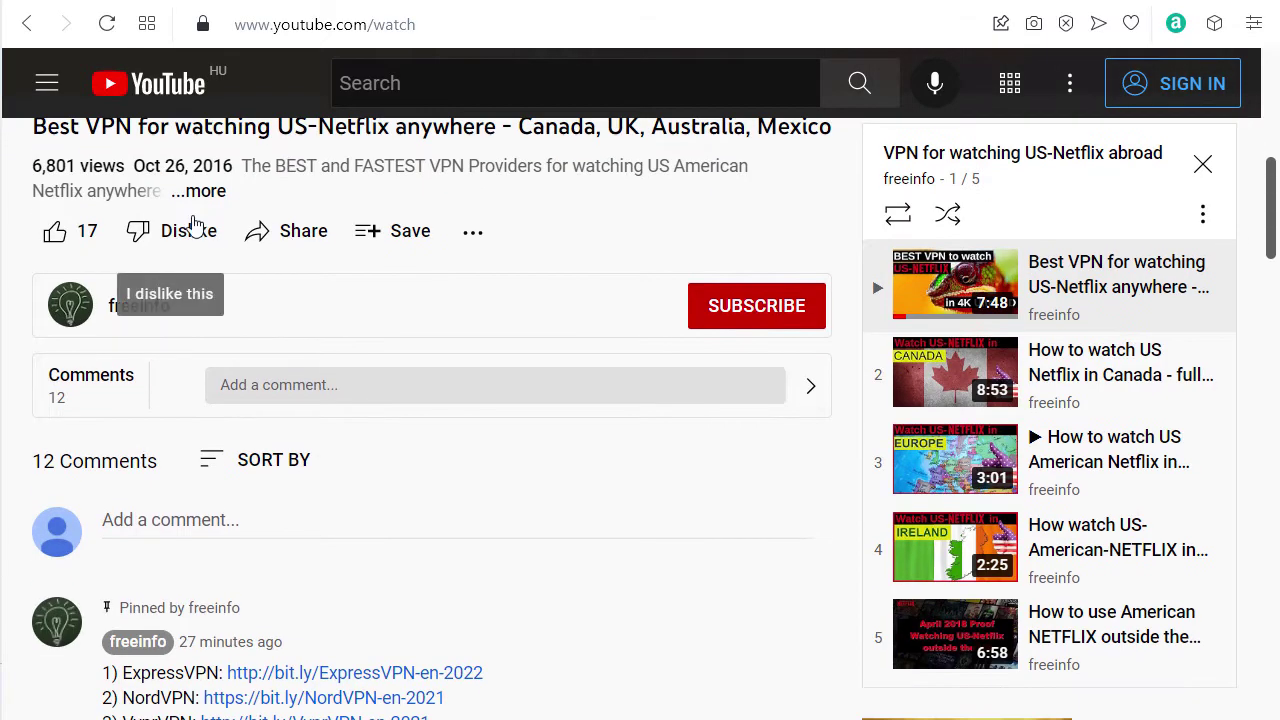
Step: Expand the YouTube video description and highlight its VPN links, including the NordVPN and VyprVPN lines
{"action": "scroll", "coordinate": [209, 300], "scroll_direction": "up", "scroll_amount": 1}
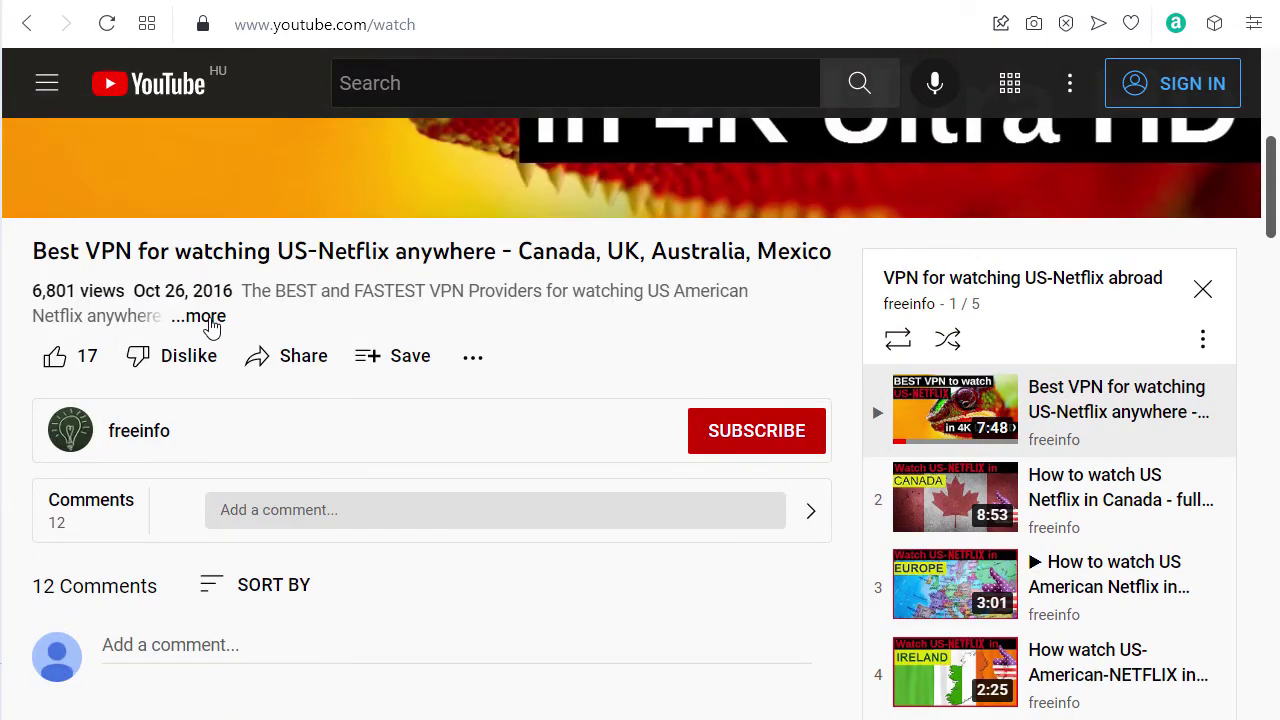
{"action": "left_click", "coordinate": [210, 318]}
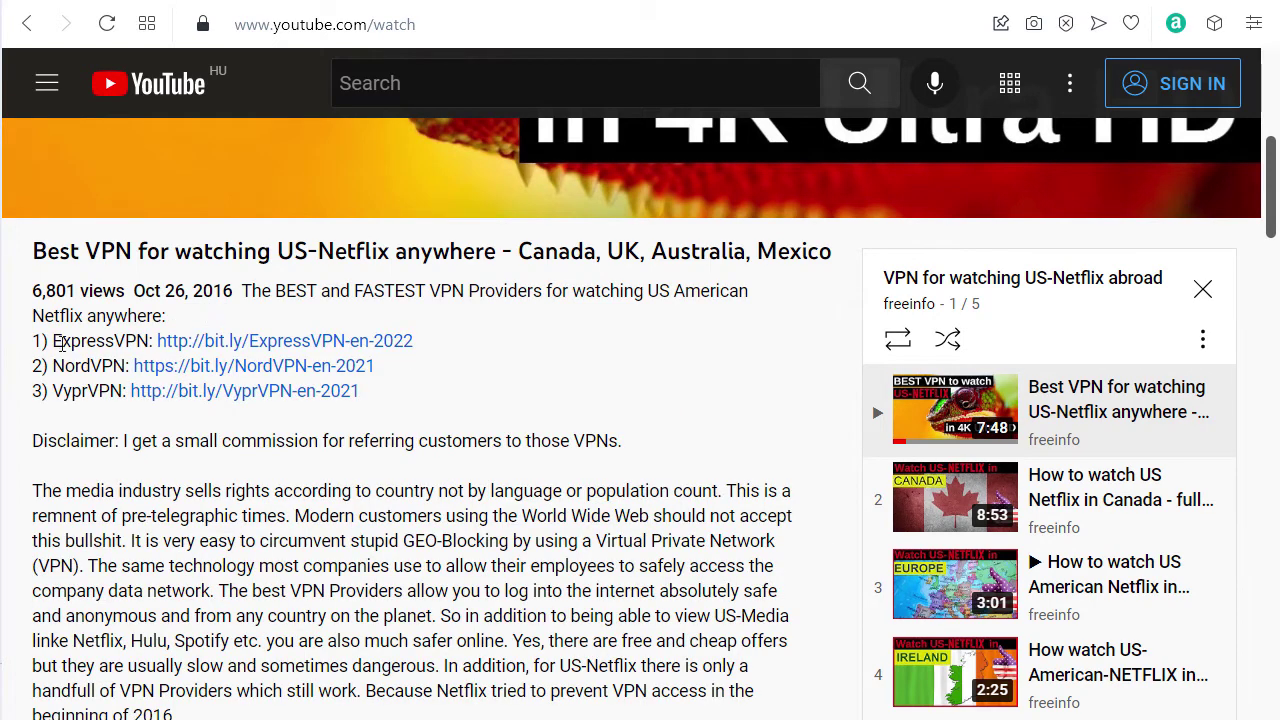
{"action": "left_click_drag", "start_coordinate": [55, 343], "coordinate": [138, 391]}
{"action": "left_click", "coordinate": [58, 366]}
{"action": "left_click_drag", "start_coordinate": [58, 366], "coordinate": [88, 396]}
{"action": "left_click", "coordinate": [88, 398]}
Step: Scroll to the pinned comment and select its ExpressVPN, NordVPN and VyprVPN links
{"action": "scroll", "coordinate": [102, 338], "scroll_direction": "down", "scroll_amount": 1}
{"action": "scroll", "coordinate": [102, 338], "scroll_direction": "down", "scroll_amount": 4}
{"action": "scroll", "coordinate": [102, 338], "scroll_direction": "down", "scroll_amount": 5}
{"action": "scroll", "coordinate": [102, 338], "scroll_direction": "down", "scroll_amount": 6}
{"action": "scroll", "coordinate": [114, 306], "scroll_direction": "up", "scroll_amount": 3}
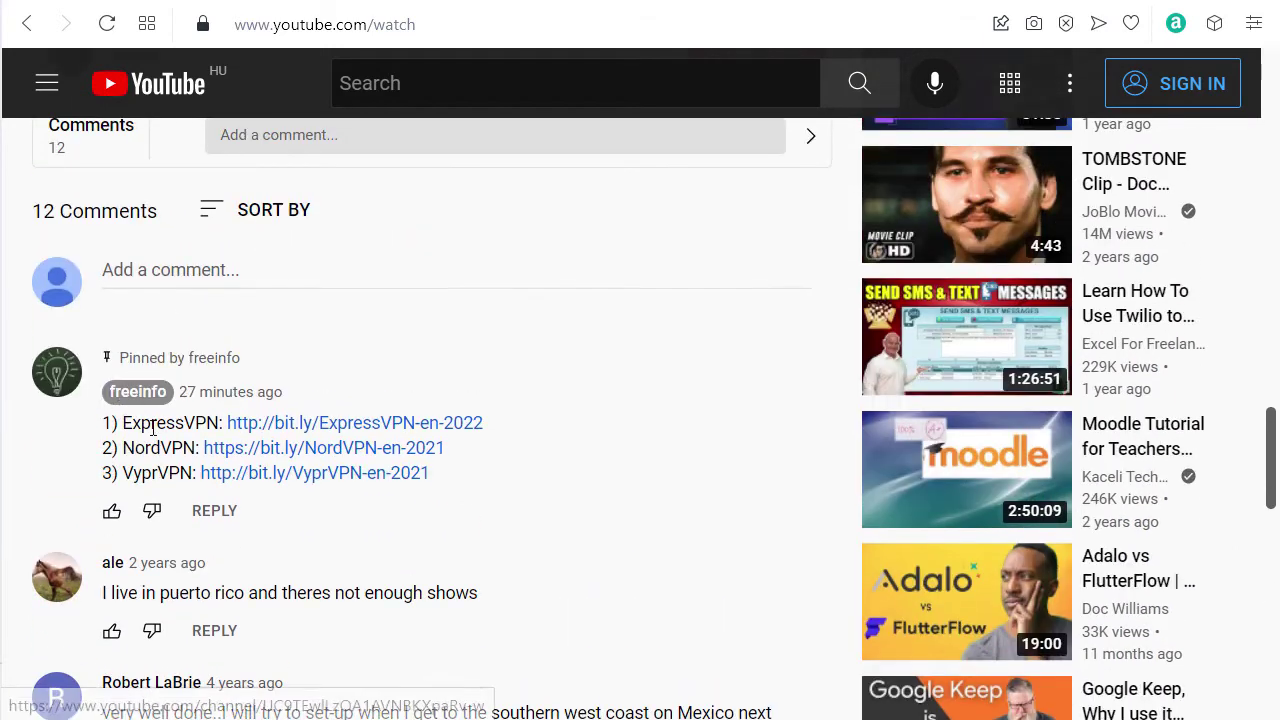
{"action": "mouse_move", "coordinate": [151, 424]}
{"action": "left_mouse_down"}
{"action": "mouse_move", "coordinate": [178, 436]}
{"action": "mouse_move", "coordinate": [177, 471]}
{"action": "left_mouse_up"}
{"action": "left_click", "coordinate": [177, 471]}
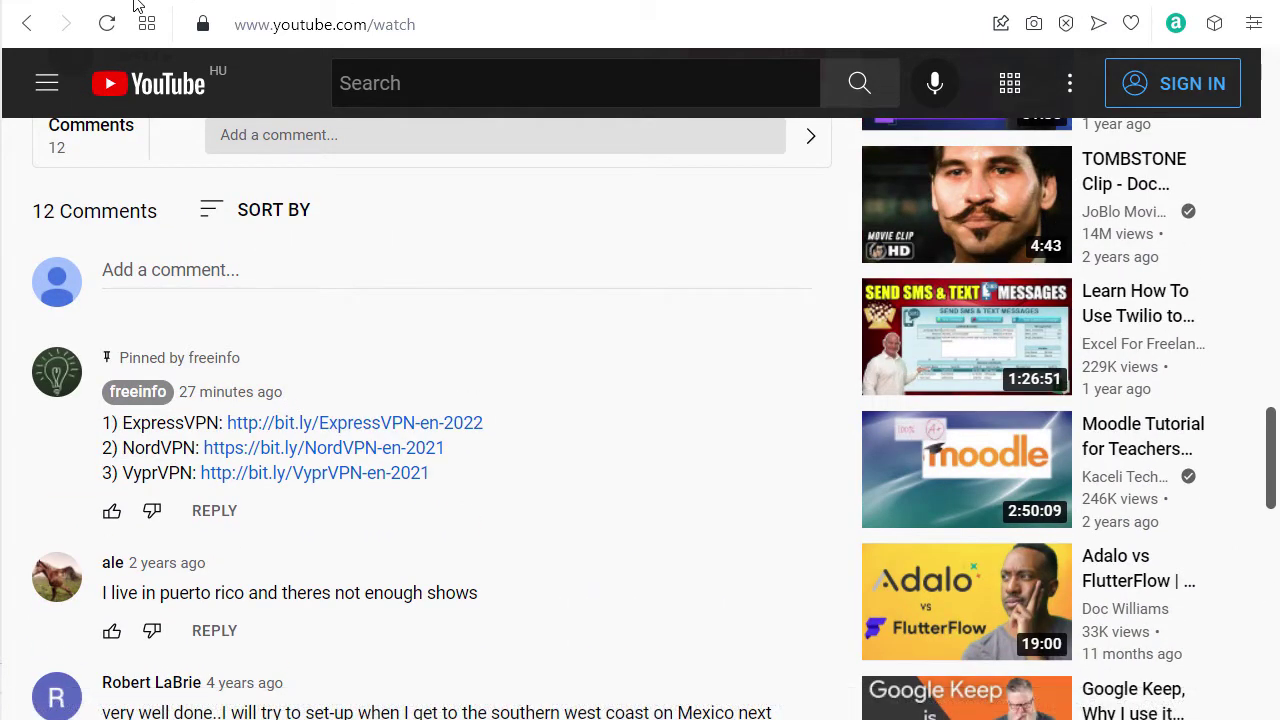
Step: Read the 'free vpn spyware' Google results, highlighting the Free VPNs privacy nightmare result
{"action": "left_click", "coordinate": [157, 6]}
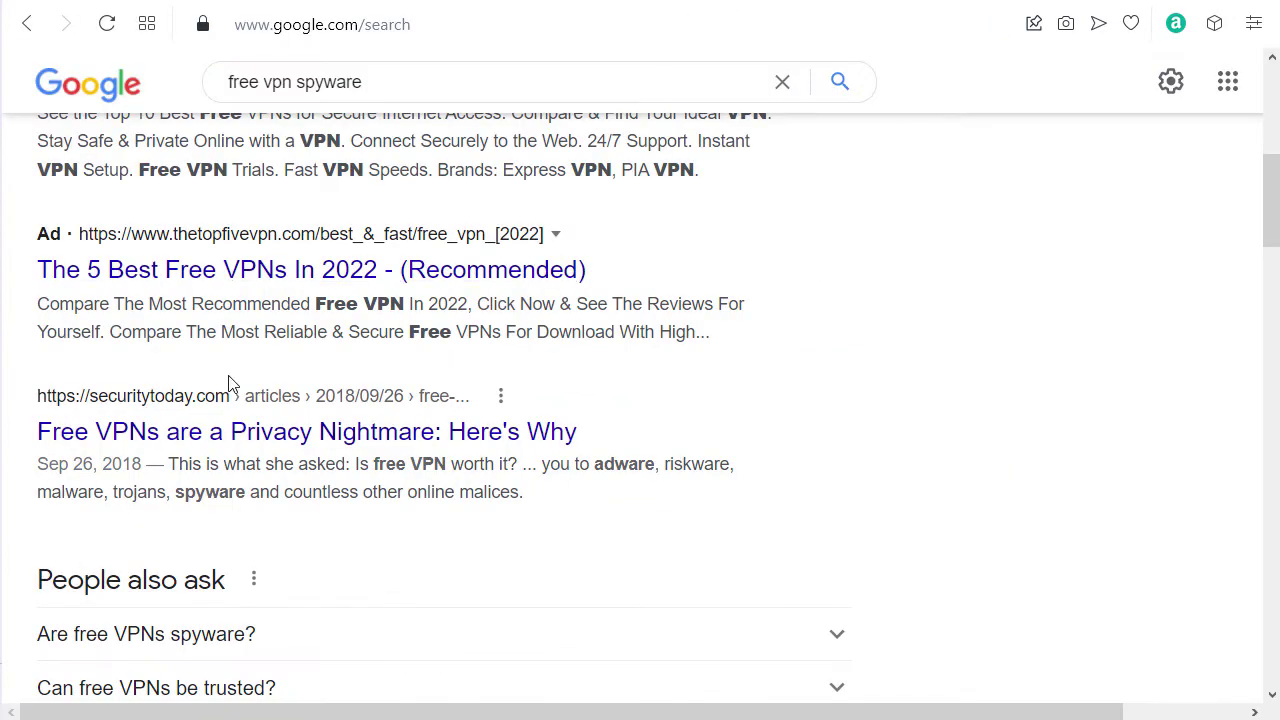
{"action": "scroll", "coordinate": [214, 377], "scroll_direction": "down", "scroll_amount": 2}
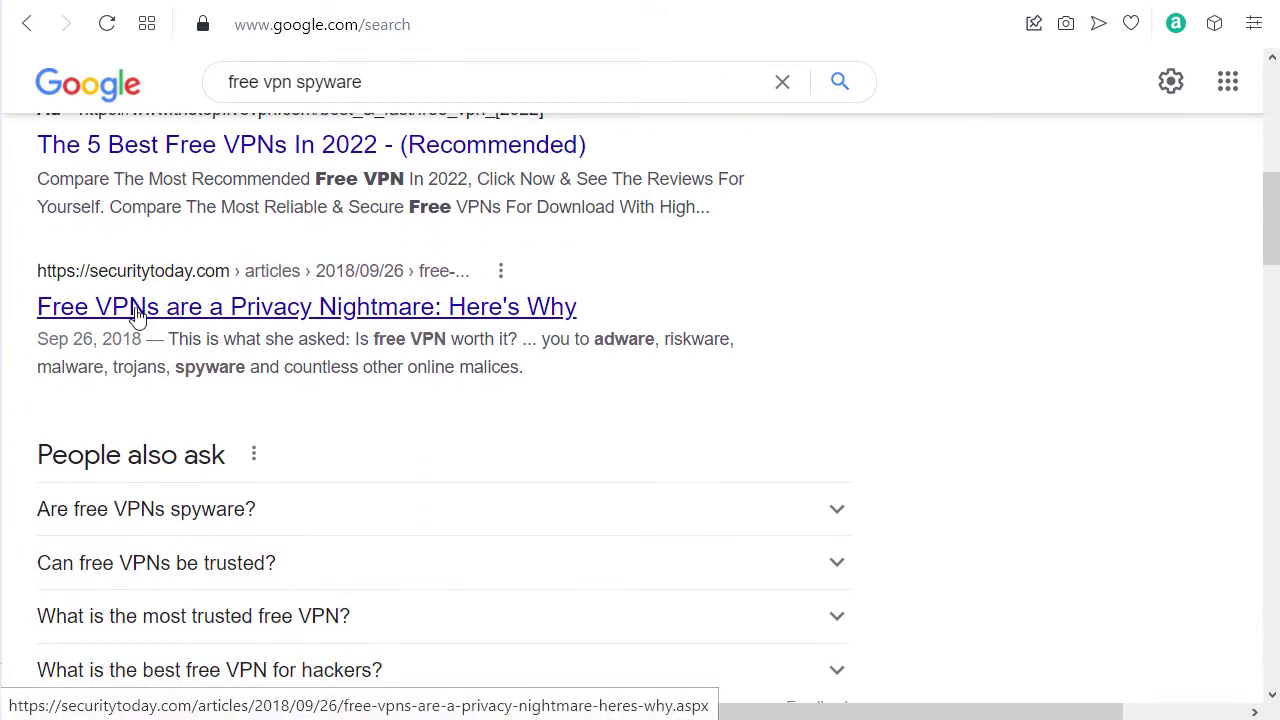
{"action": "left_click_drag", "start_coordinate": [35, 310], "coordinate": [455, 337]}
{"action": "left_click_drag", "start_coordinate": [35, 307], "coordinate": [600, 318]}
{"action": "scroll", "coordinate": [612, 314], "scroll_direction": "down", "scroll_amount": 2}
{"action": "scroll", "coordinate": [612, 314], "scroll_direction": "down", "scroll_amount": 4}
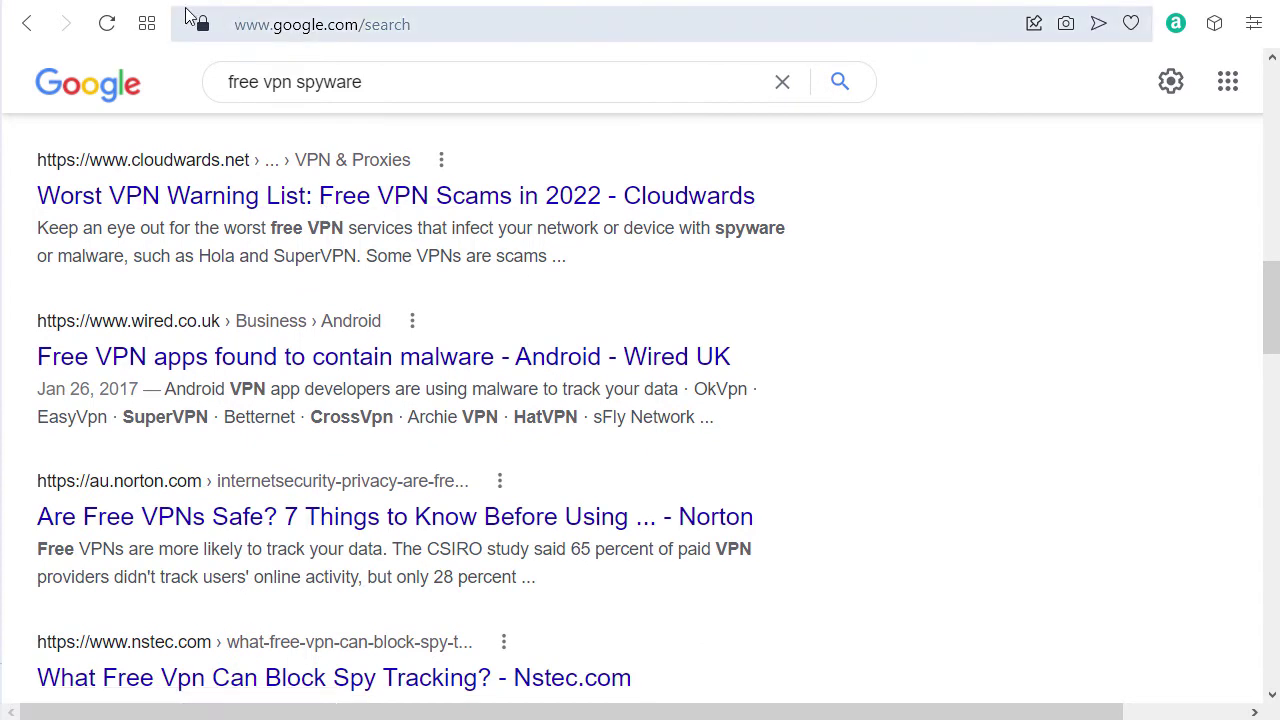
Step: Return to the XUMO channel list tab and expand the Watch on Web entry again
{"action": "left_click", "coordinate": [163, 5]}
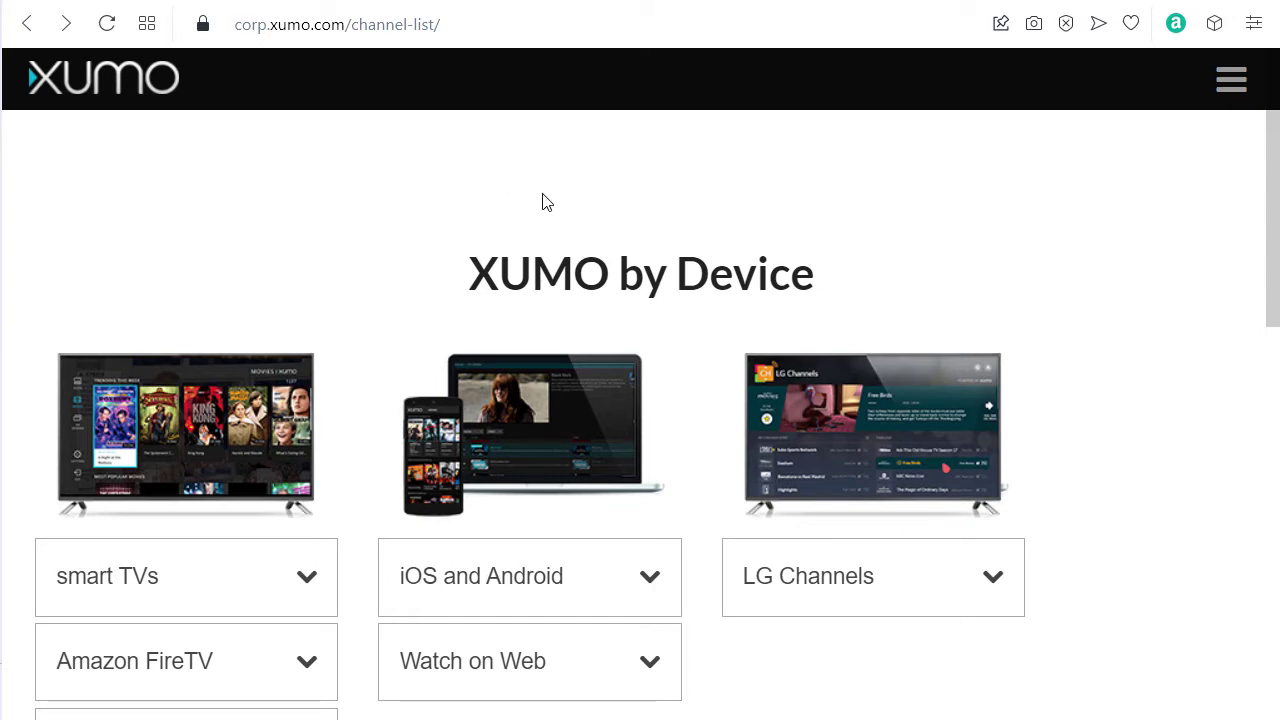
{"action": "scroll", "coordinate": [585, 191], "scroll_direction": "down", "scroll_amount": 3}
{"action": "scroll", "coordinate": [585, 191], "scroll_direction": "up", "scroll_amount": 3}
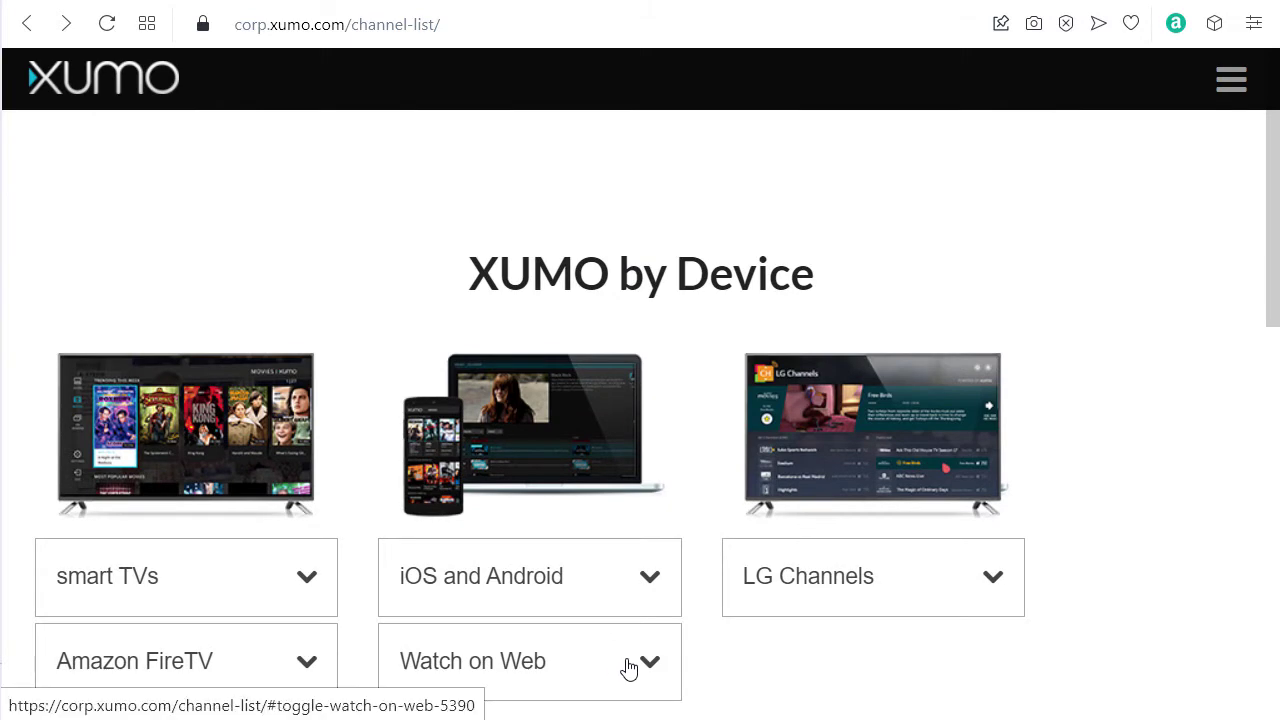
{"action": "left_click", "coordinate": [628, 668]}
{"action": "scroll", "coordinate": [628, 668], "scroll_direction": "down", "scroll_amount": 3}
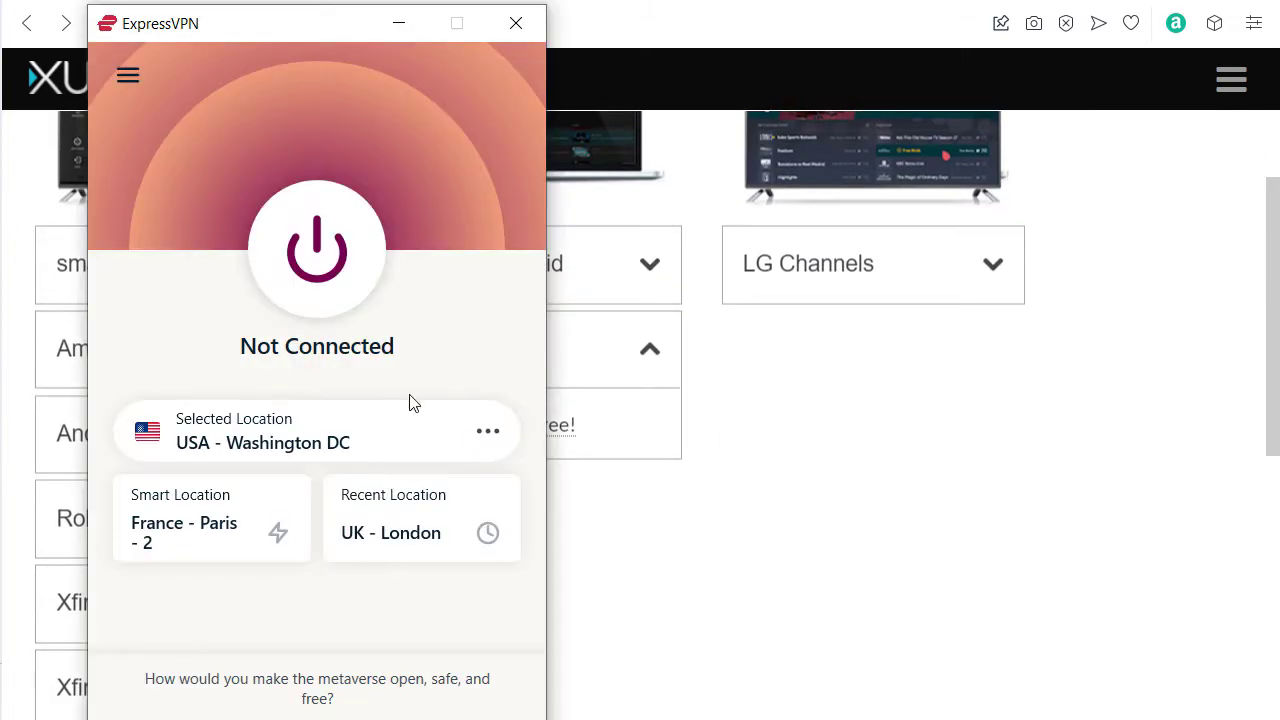
Step: Open ExpressVPN's location list and browse the regions, checking Asia Pacific
{"action": "left_click", "coordinate": [478, 432]}
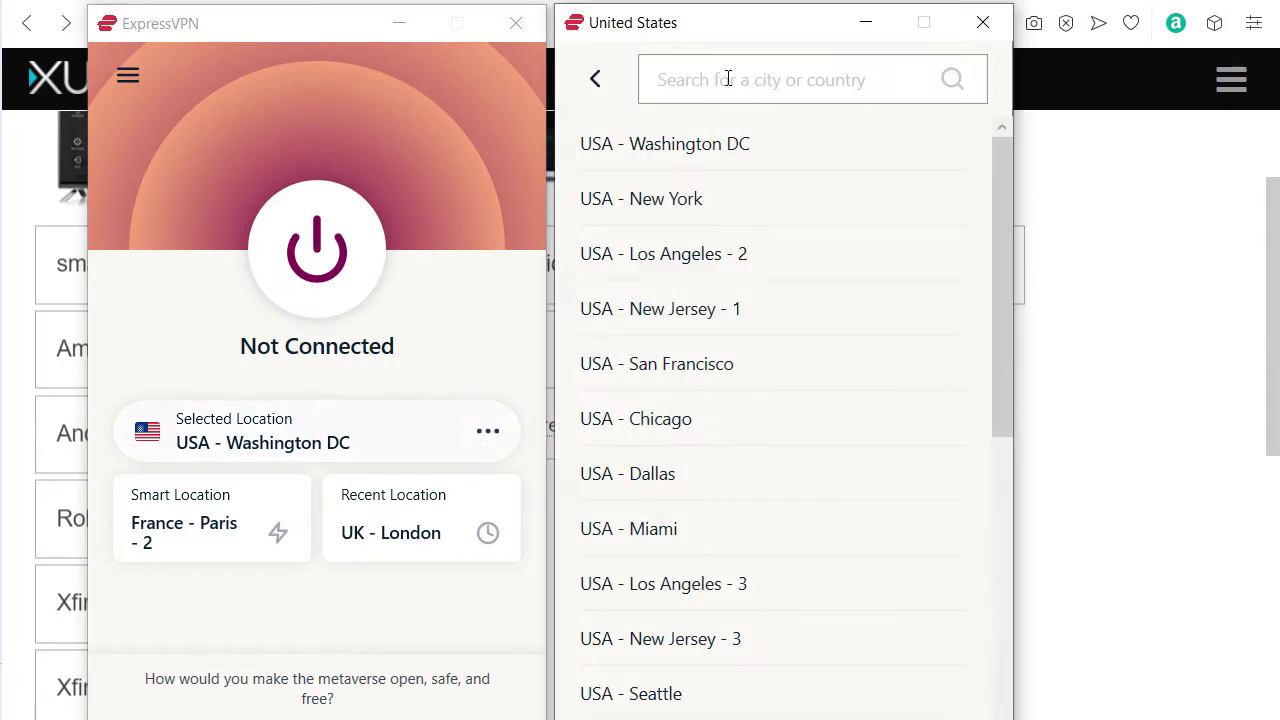
{"action": "left_click", "coordinate": [597, 80]}
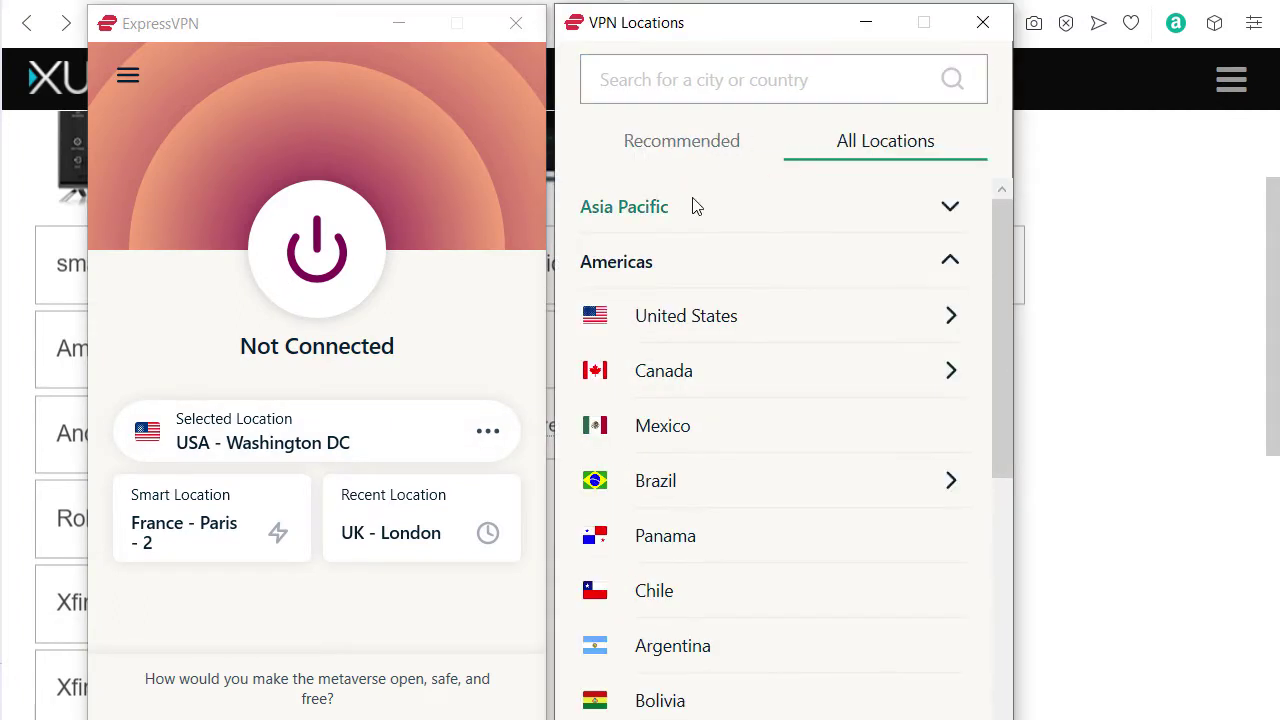
{"action": "left_click", "coordinate": [950, 207]}
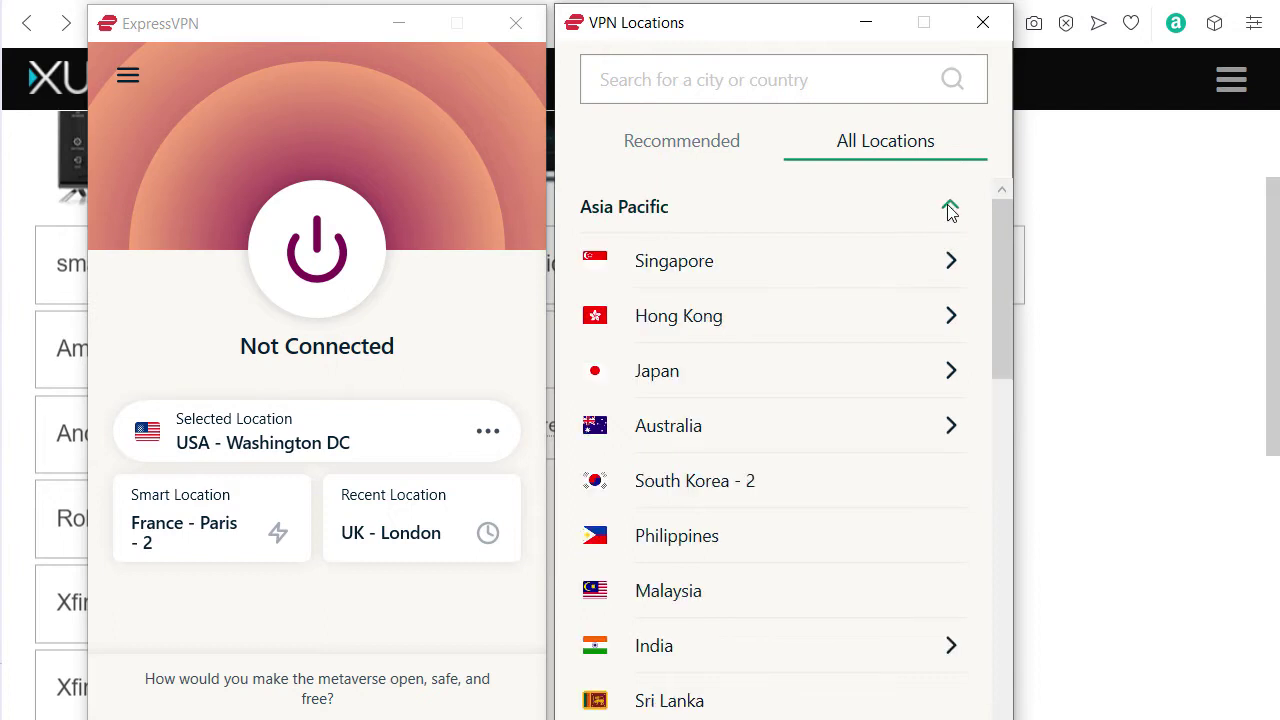
{"action": "left_click", "coordinate": [950, 209]}
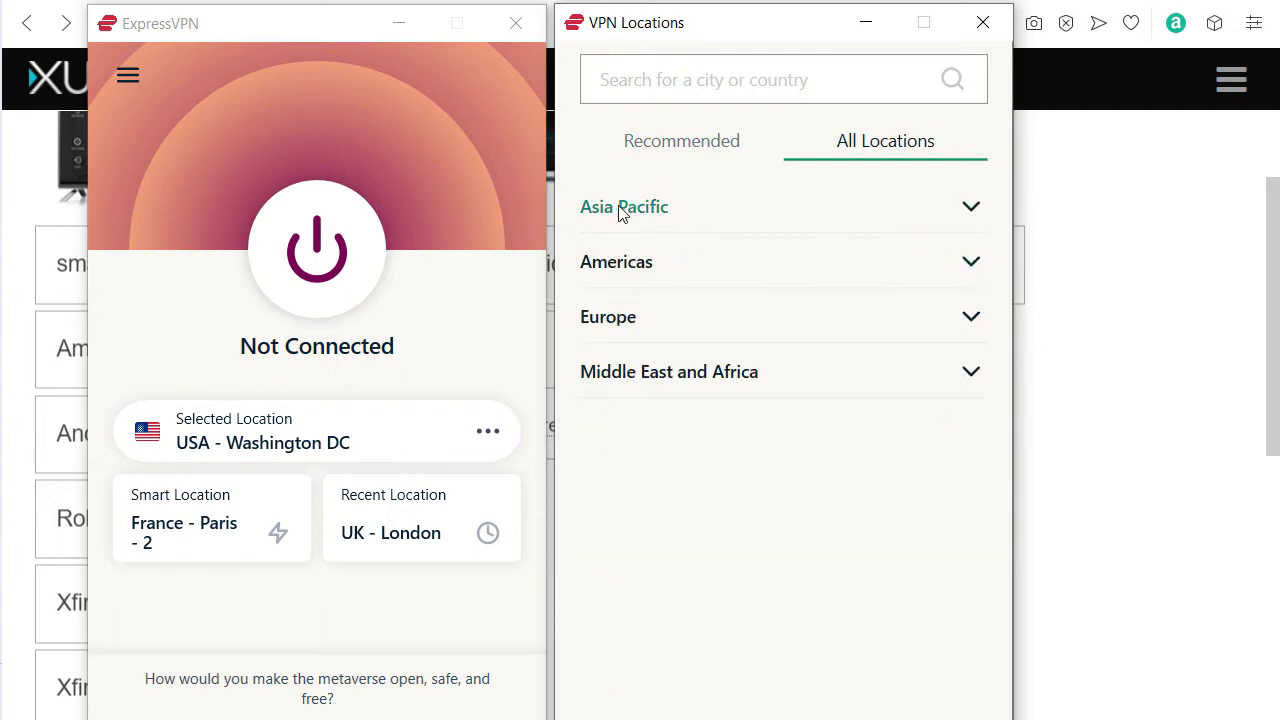
Step: Open the Americas region's United States city list and scroll for Washington DC
{"action": "left_click", "coordinate": [968, 264]}
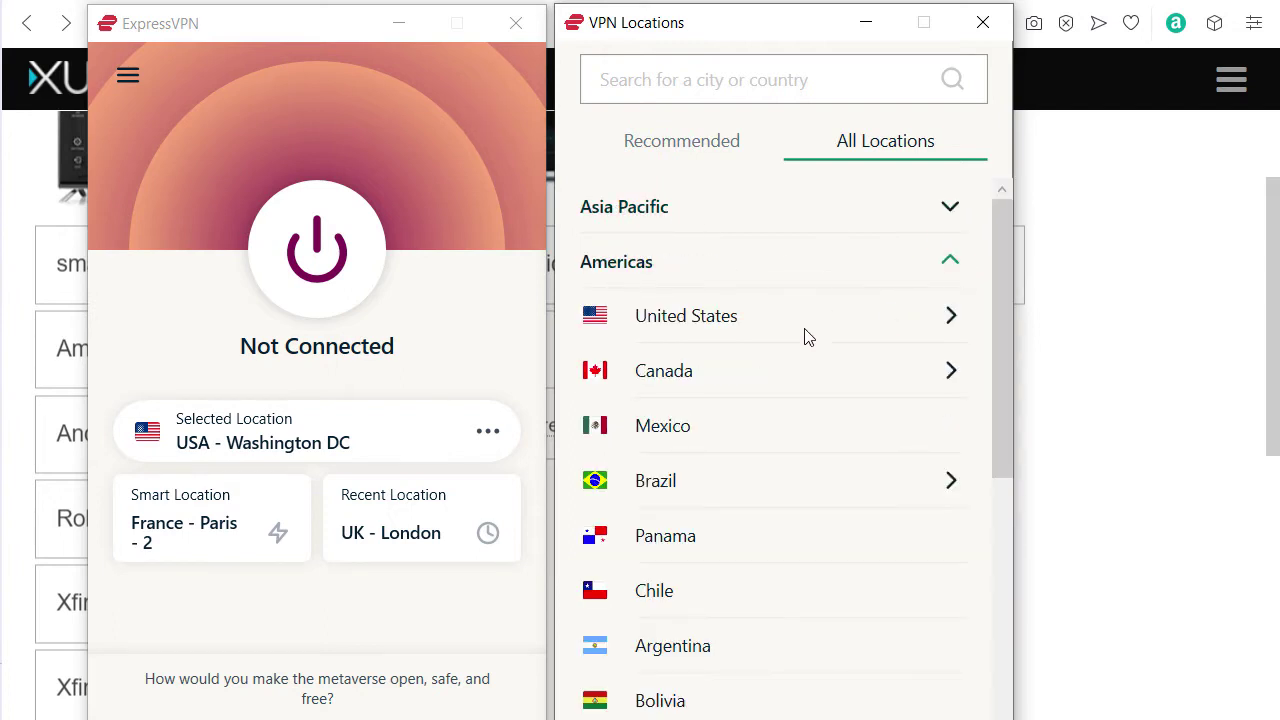
{"action": "left_click", "coordinate": [948, 328]}
{"action": "scroll", "coordinate": [665, 135], "scroll_direction": "down", "scroll_amount": 1}
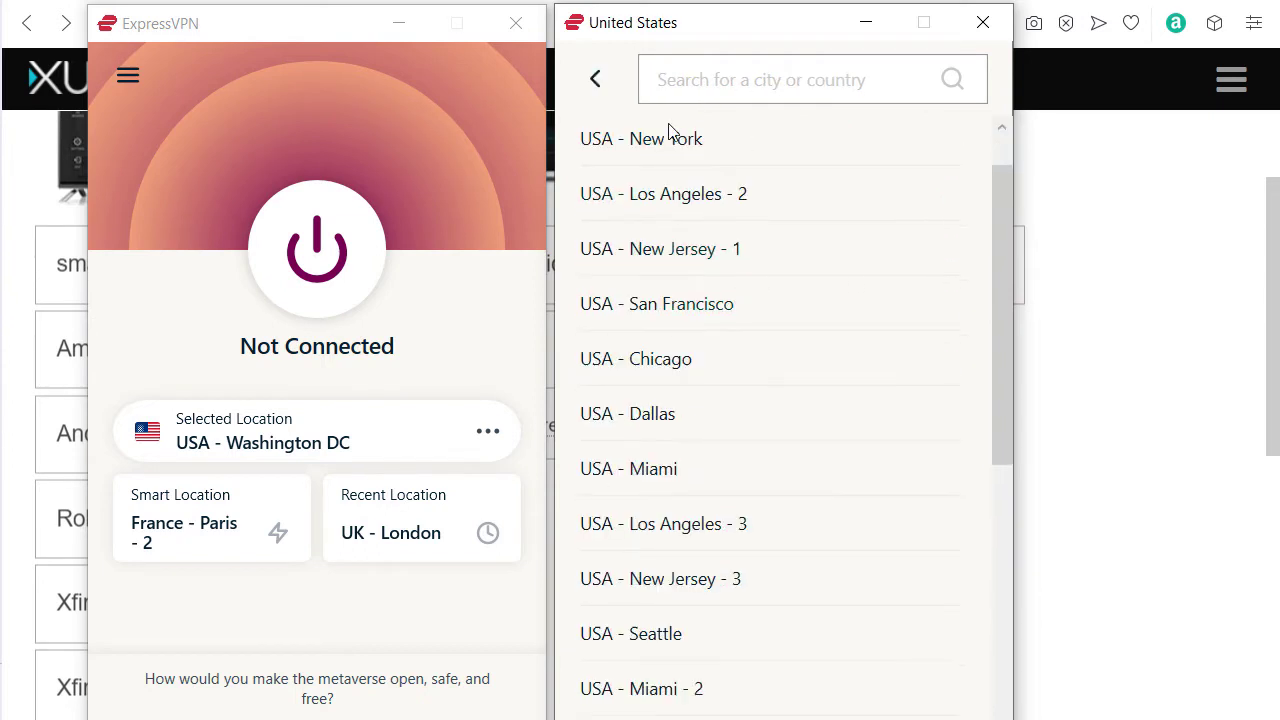
{"action": "scroll", "coordinate": [670, 132], "scroll_direction": "down", "scroll_amount": 5}
{"action": "scroll", "coordinate": [670, 132], "scroll_direction": "down", "scroll_amount": 3}
{"action": "scroll", "coordinate": [669, 128], "scroll_direction": "up", "scroll_amount": 5}
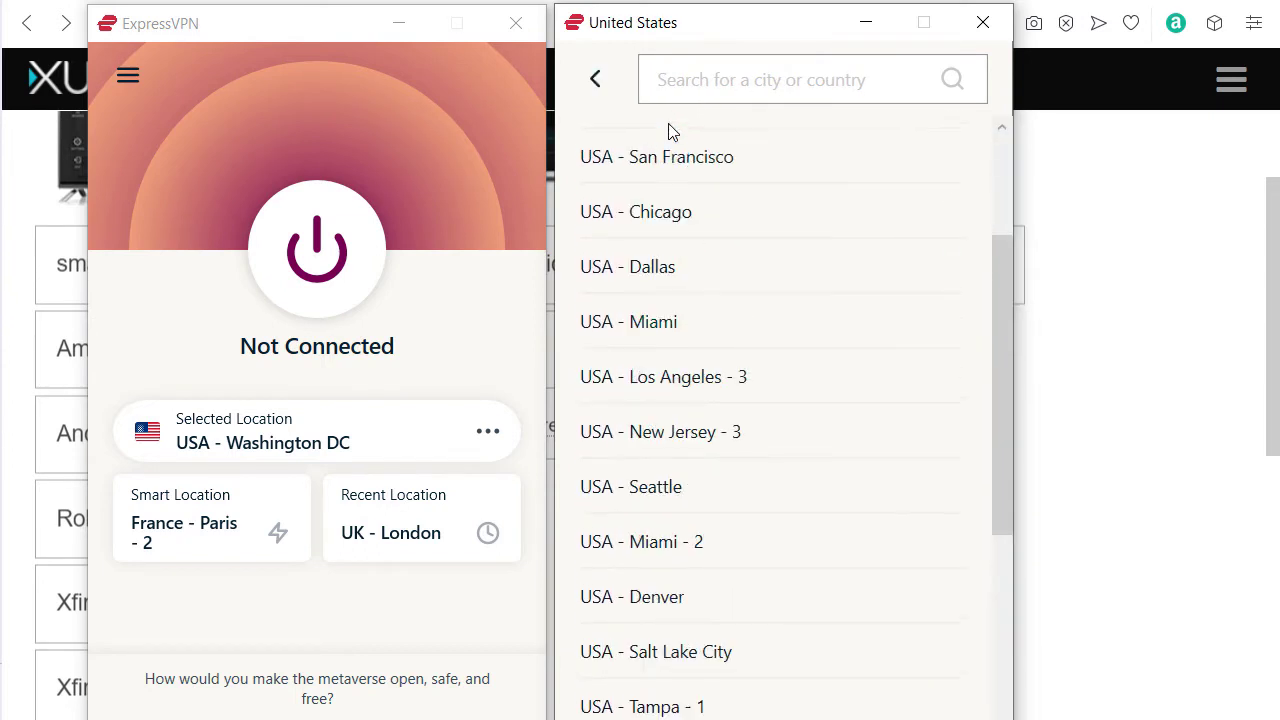
{"action": "scroll", "coordinate": [669, 130], "scroll_direction": "up", "scroll_amount": 3}
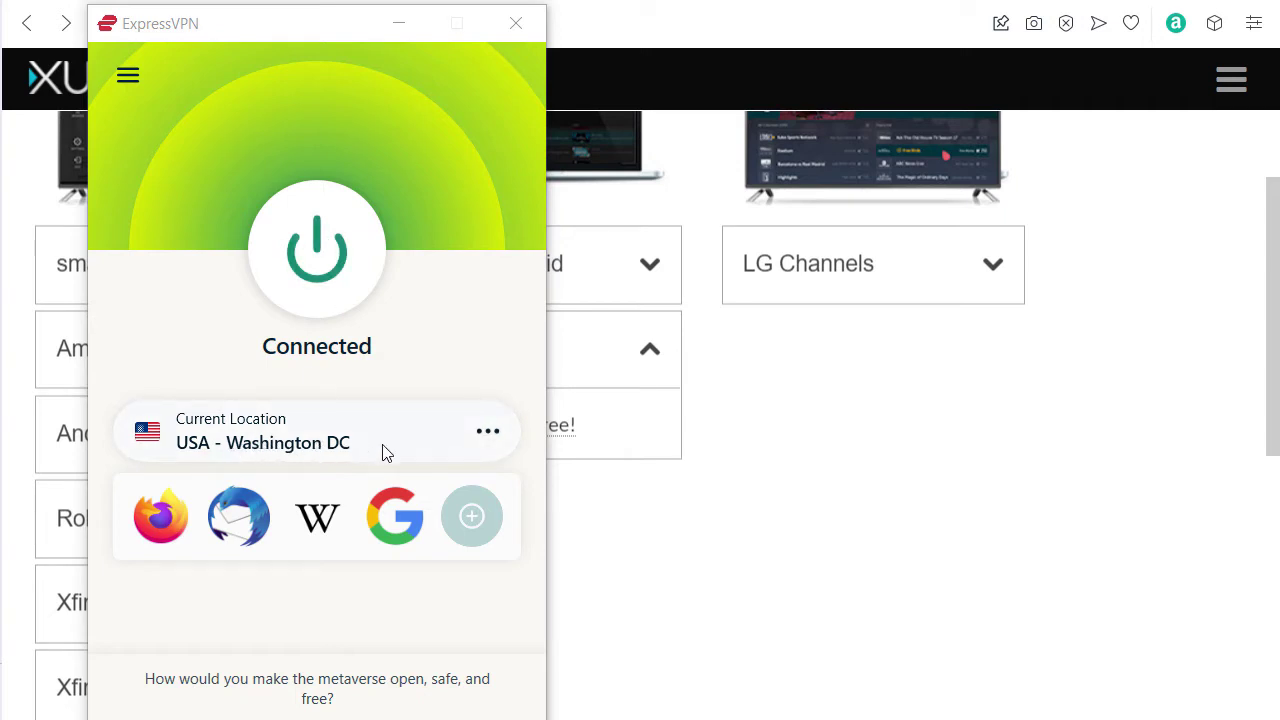
Step: Open the free XUMO web stream and reload it until All Channels & Genres loads
{"action": "left_click", "coordinate": [598, 517]}
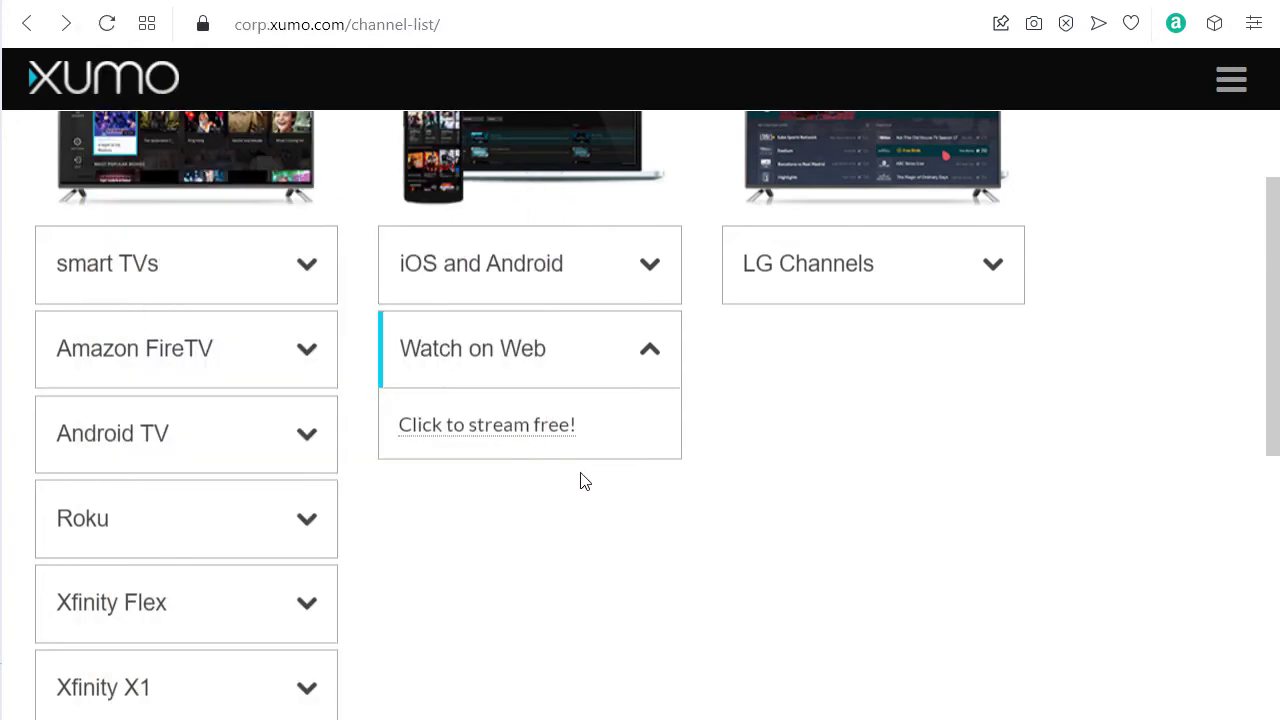
{"action": "left_click", "coordinate": [495, 437]}
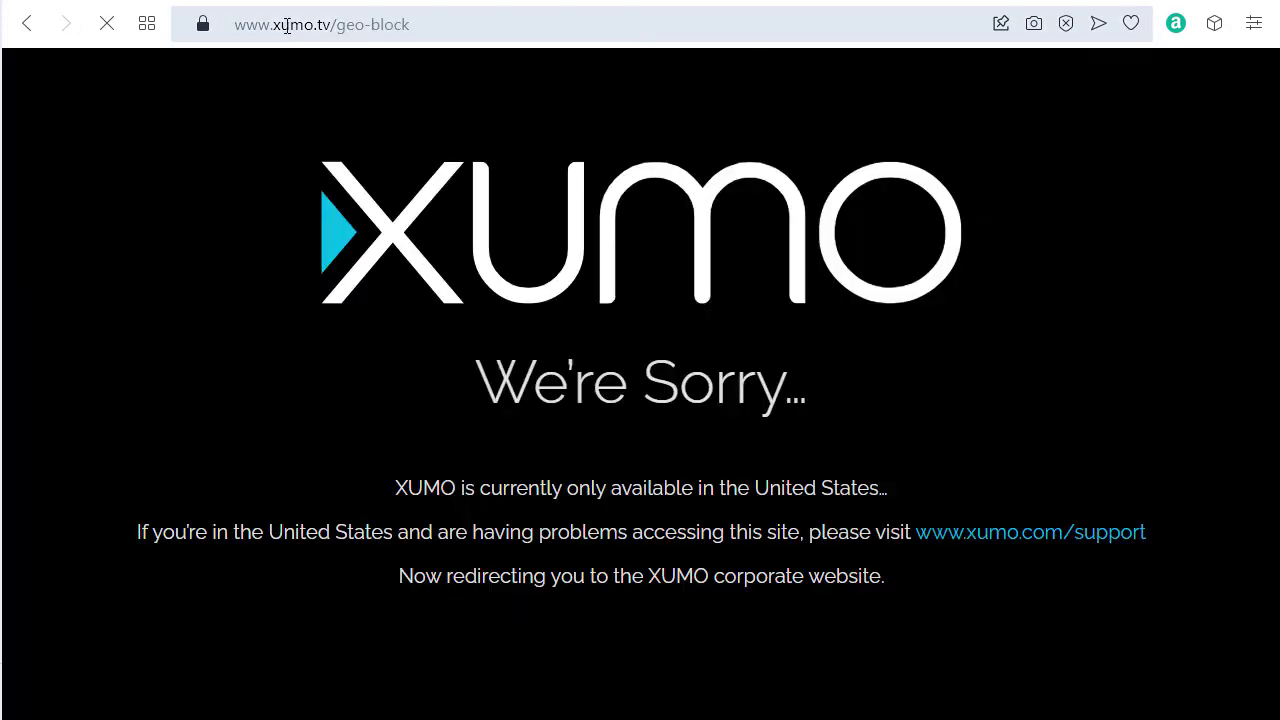
{"action": "left_click", "coordinate": [287, 25]}
{"action": "left_click", "coordinate": [337, 24]}
{"action": "key", "text": "Right"}
{"action": "key", "text": "Right"}
{"action": "key", "text": "Right"}
{"action": "key", "text": "Escape"}
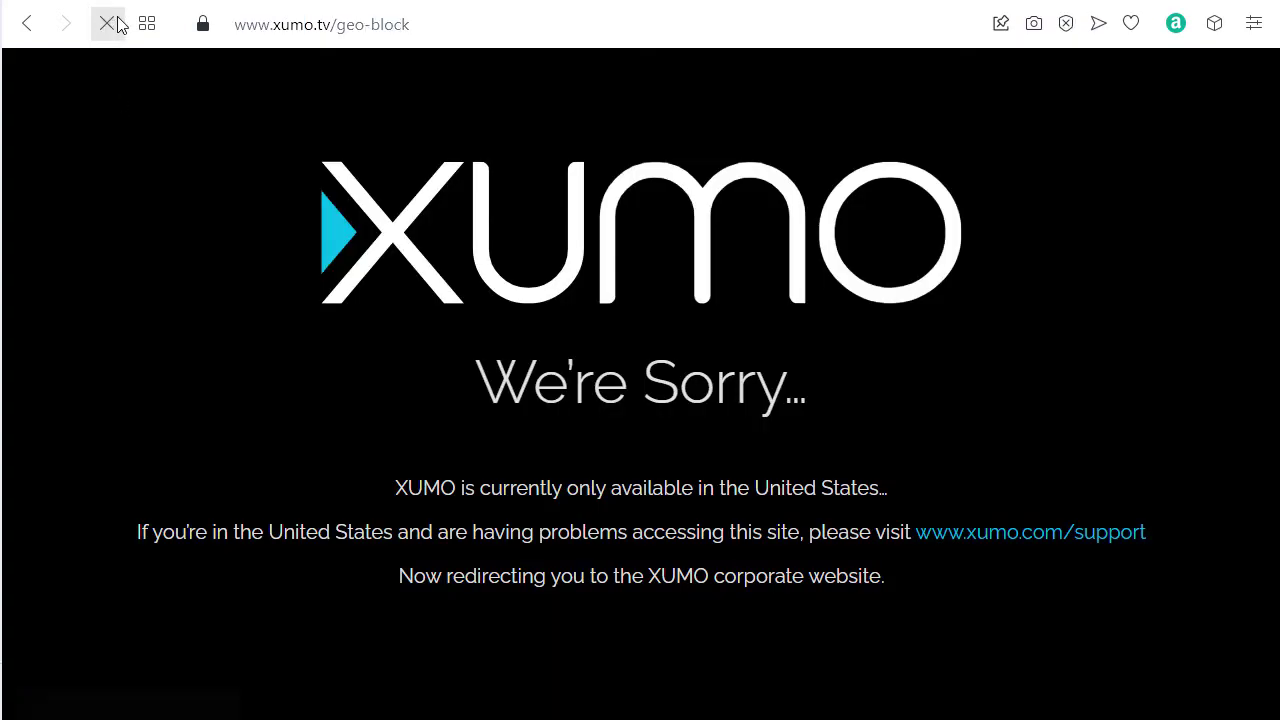
{"action": "left_click", "coordinate": [107, 24]}
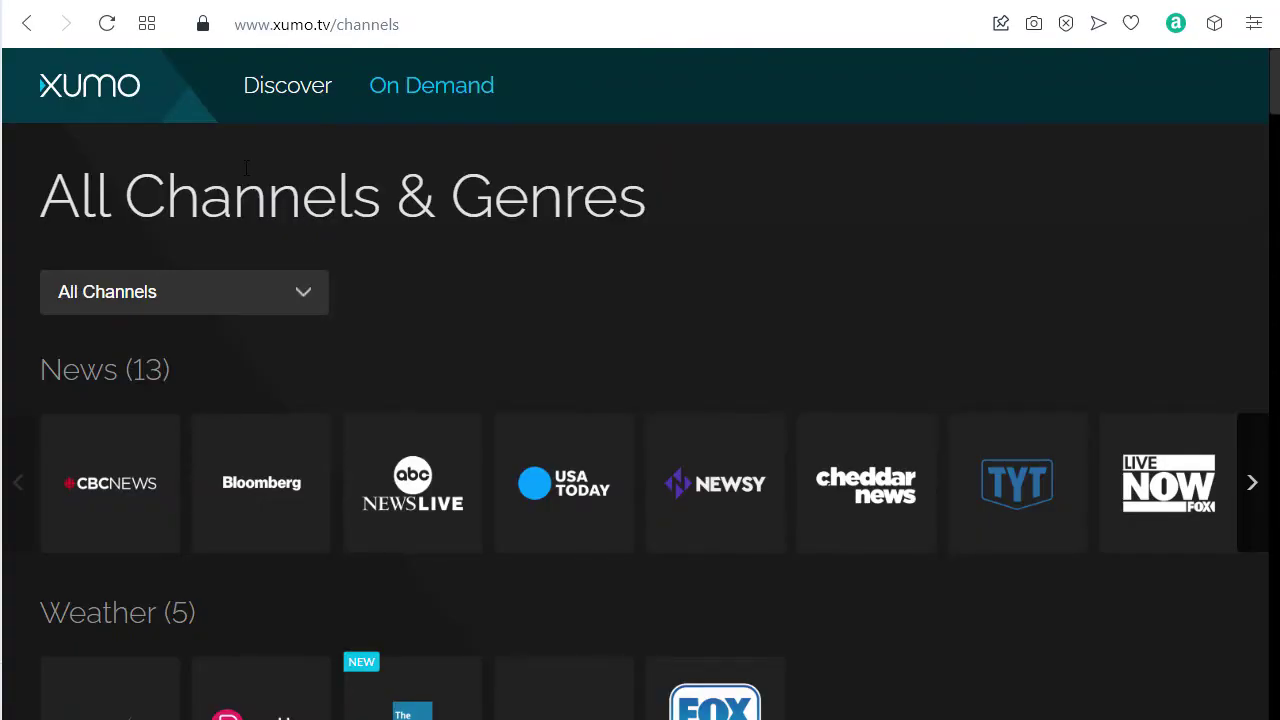
Step: Scroll the All Channels & Genres page, then switch to the Discover page
{"action": "scroll", "coordinate": [475, 300], "scroll_direction": "down", "scroll_amount": 5}
{"action": "scroll", "coordinate": [475, 300], "scroll_direction": "down", "scroll_amount": 3}
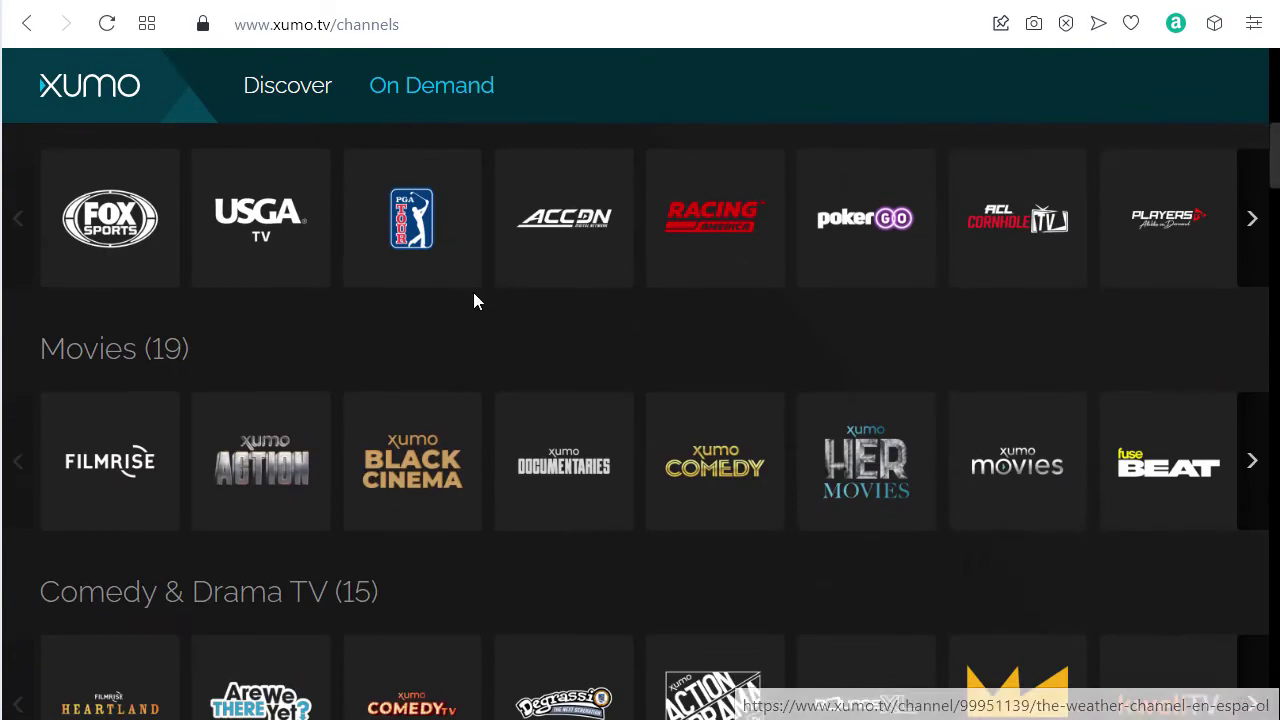
{"action": "scroll", "coordinate": [475, 300], "scroll_direction": "down", "scroll_amount": 5}
{"action": "scroll", "coordinate": [475, 300], "scroll_direction": "up", "scroll_amount": 5}
{"action": "scroll", "coordinate": [475, 302], "scroll_direction": "up", "scroll_amount": 8}
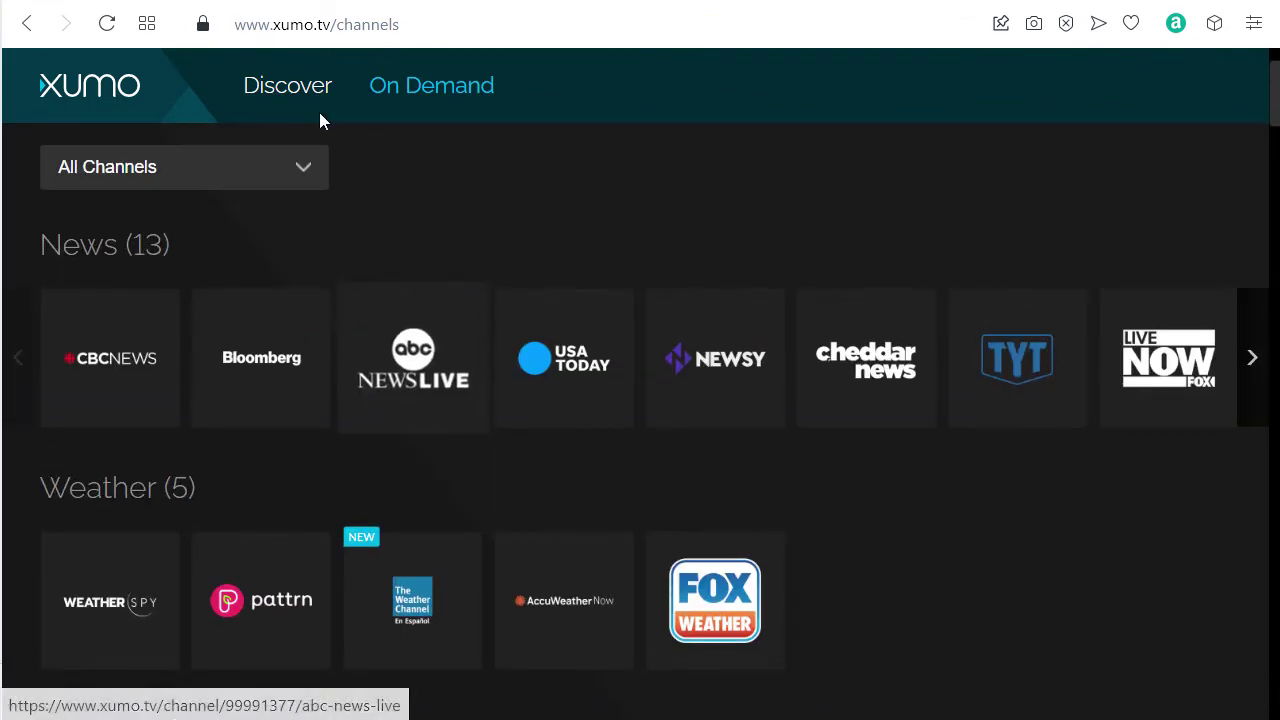
{"action": "left_click", "coordinate": [266, 87]}
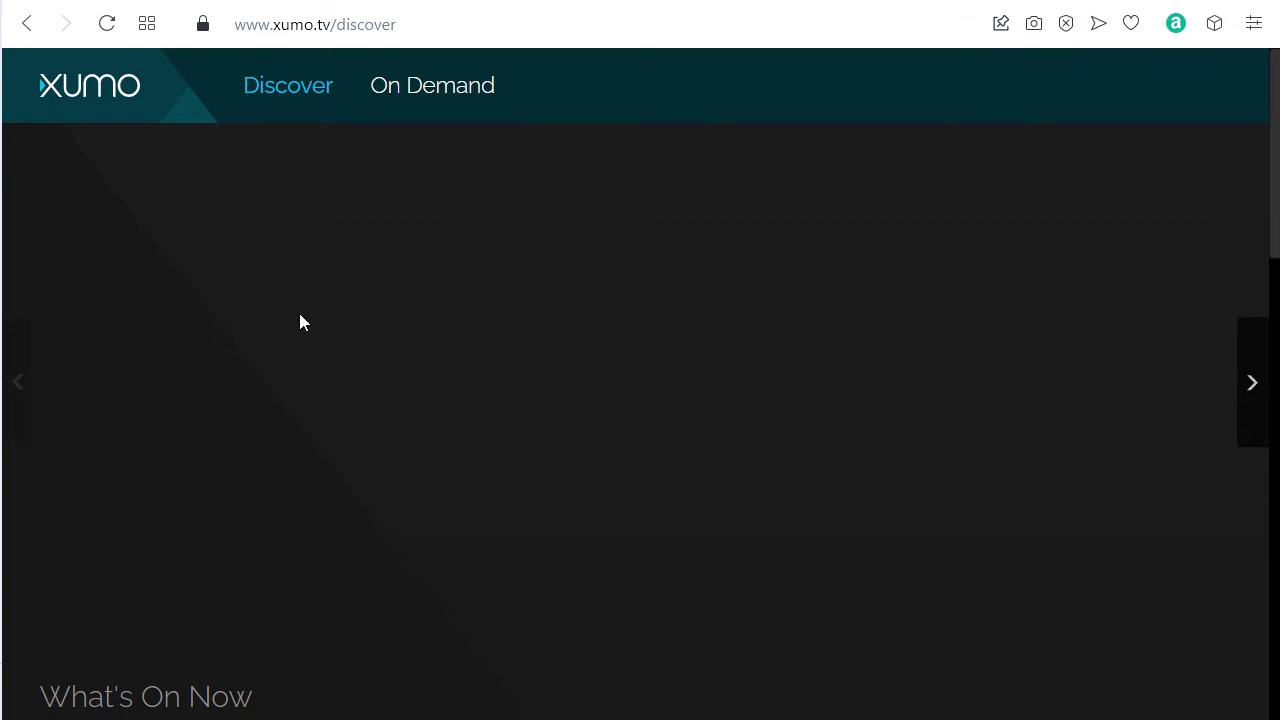
Step: Browse the Discover page's featured movies and What's On Now listings
{"action": "scroll", "coordinate": [300, 320], "scroll_direction": "down", "scroll_amount": 3}
{"action": "scroll", "coordinate": [300, 320], "scroll_direction": "down", "scroll_amount": 1}
{"action": "scroll", "coordinate": [300, 322], "scroll_direction": "up", "scroll_amount": 3}
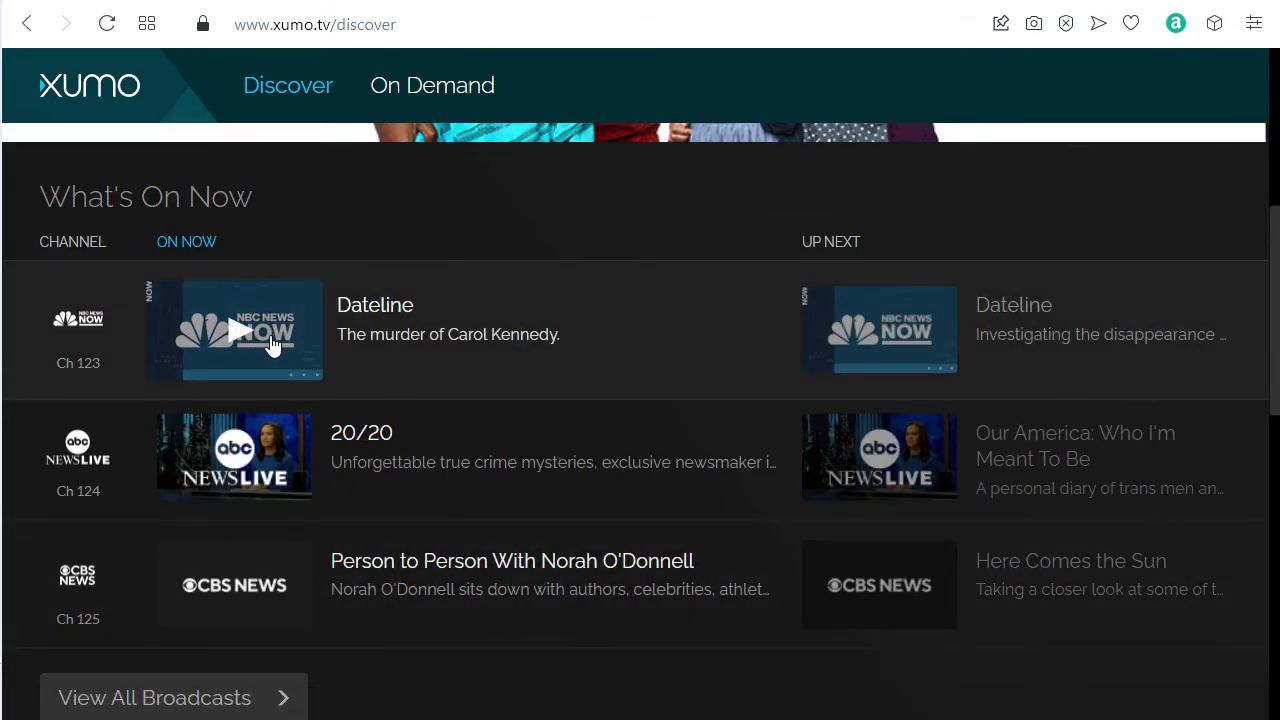
{"action": "scroll", "coordinate": [250, 328], "scroll_direction": "up", "scroll_amount": 3}
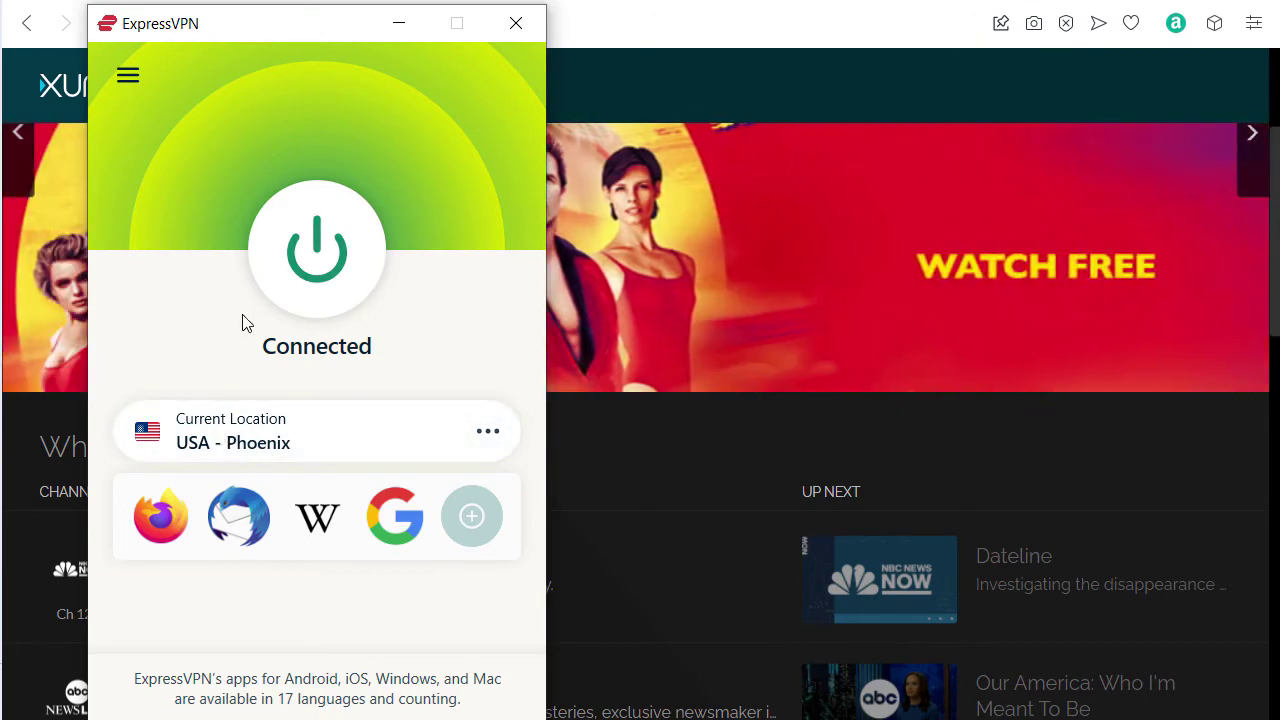
{"action": "left_click", "coordinate": [623, 28]}
{"action": "left_click", "coordinate": [357, 24]}
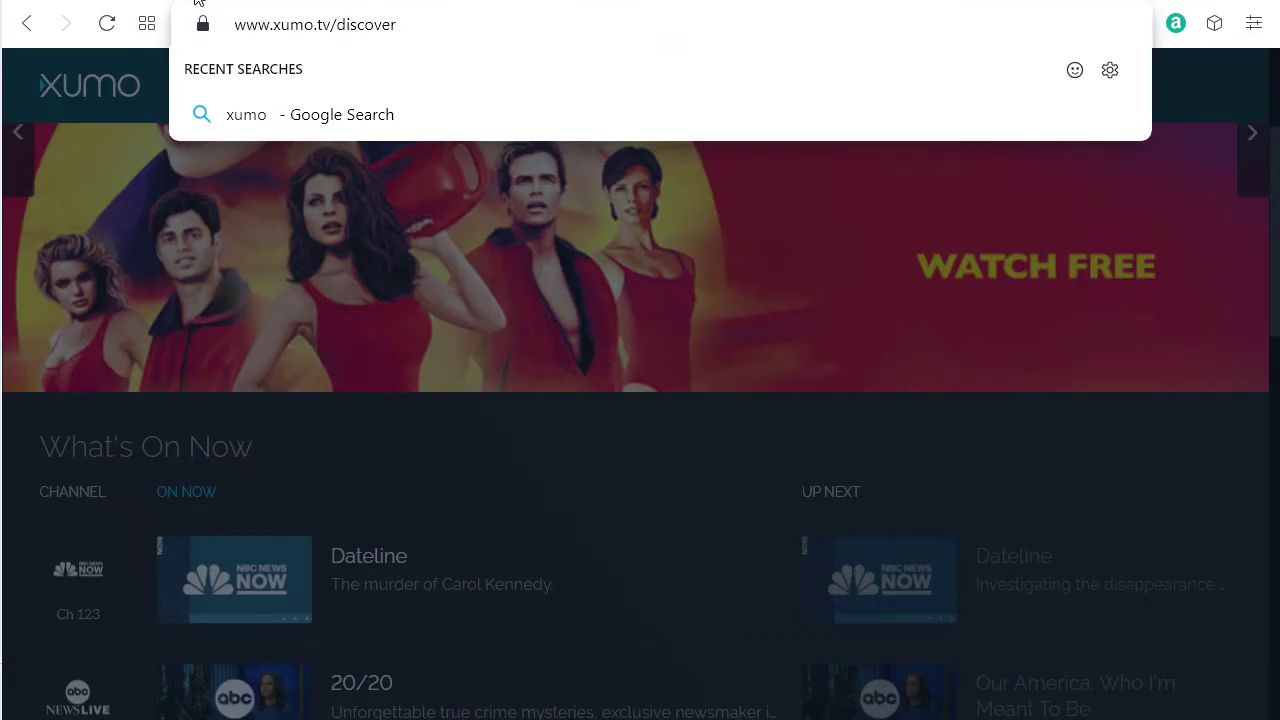
{"action": "key", "text": "Escape"}
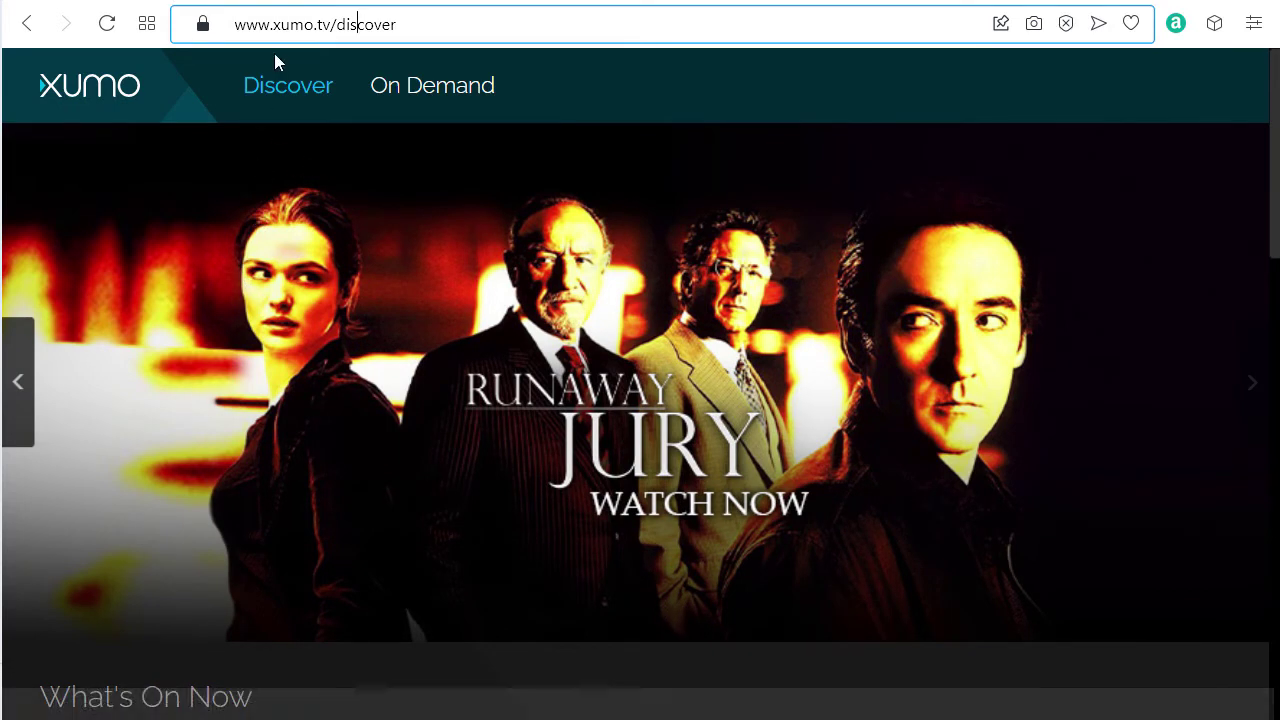
Step: Open NBC News Now's live Dateline from What's On Now and bring the player forward
{"action": "left_click", "coordinate": [302, 34]}
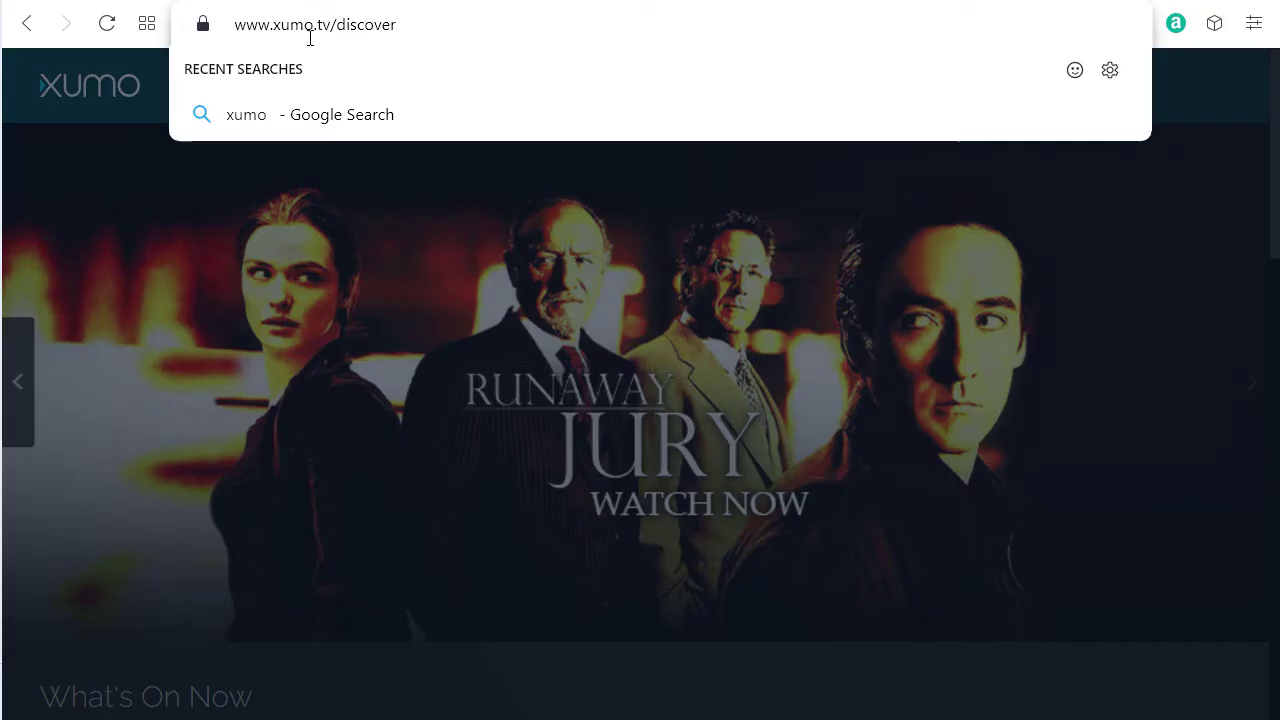
{"action": "scroll", "coordinate": [393, 337], "scroll_direction": "down", "scroll_amount": 1}
{"action": "scroll", "coordinate": [341, 378], "scroll_direction": "down", "scroll_amount": 3}
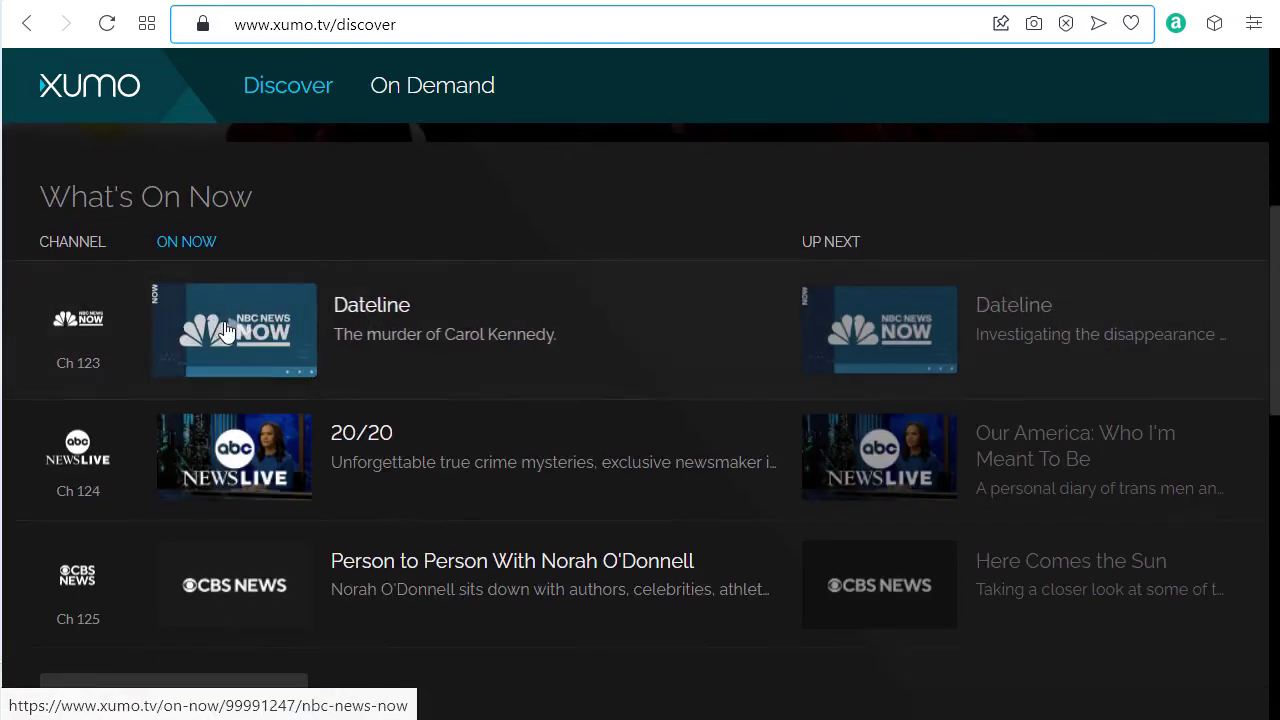
{"action": "left_click", "coordinate": [265, 345]}
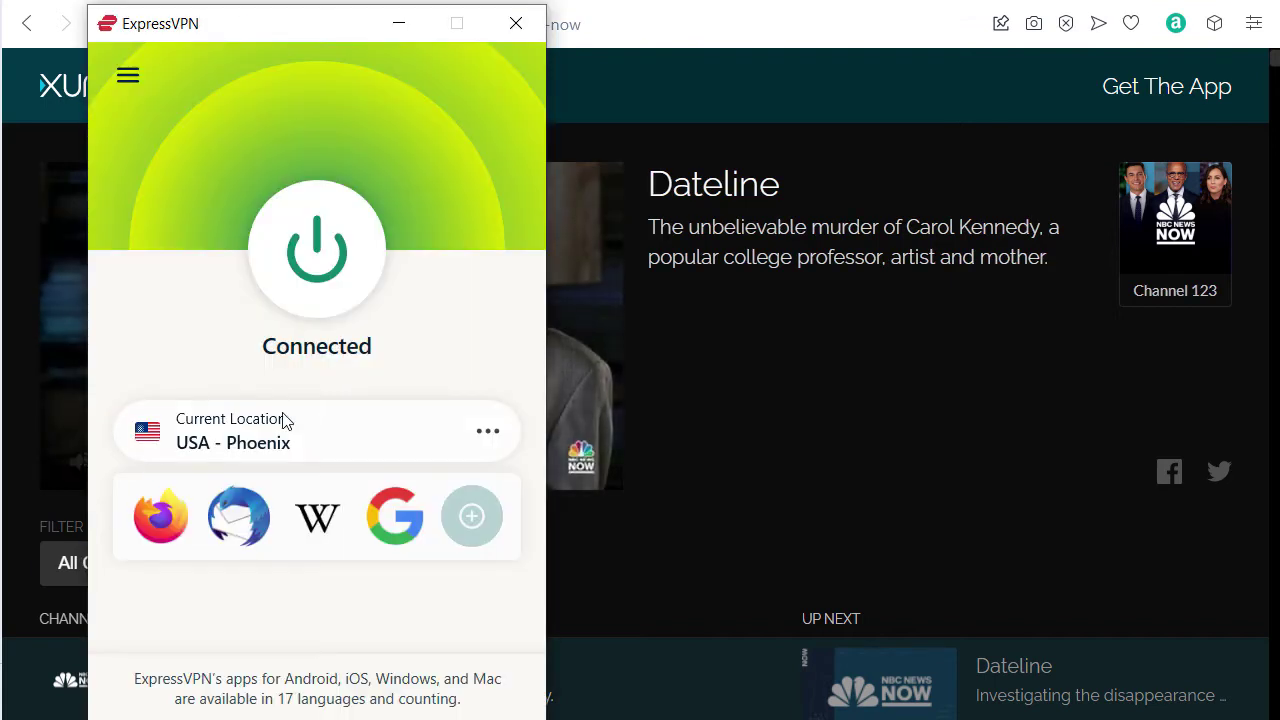
{"action": "left_click", "coordinate": [43, 329]}
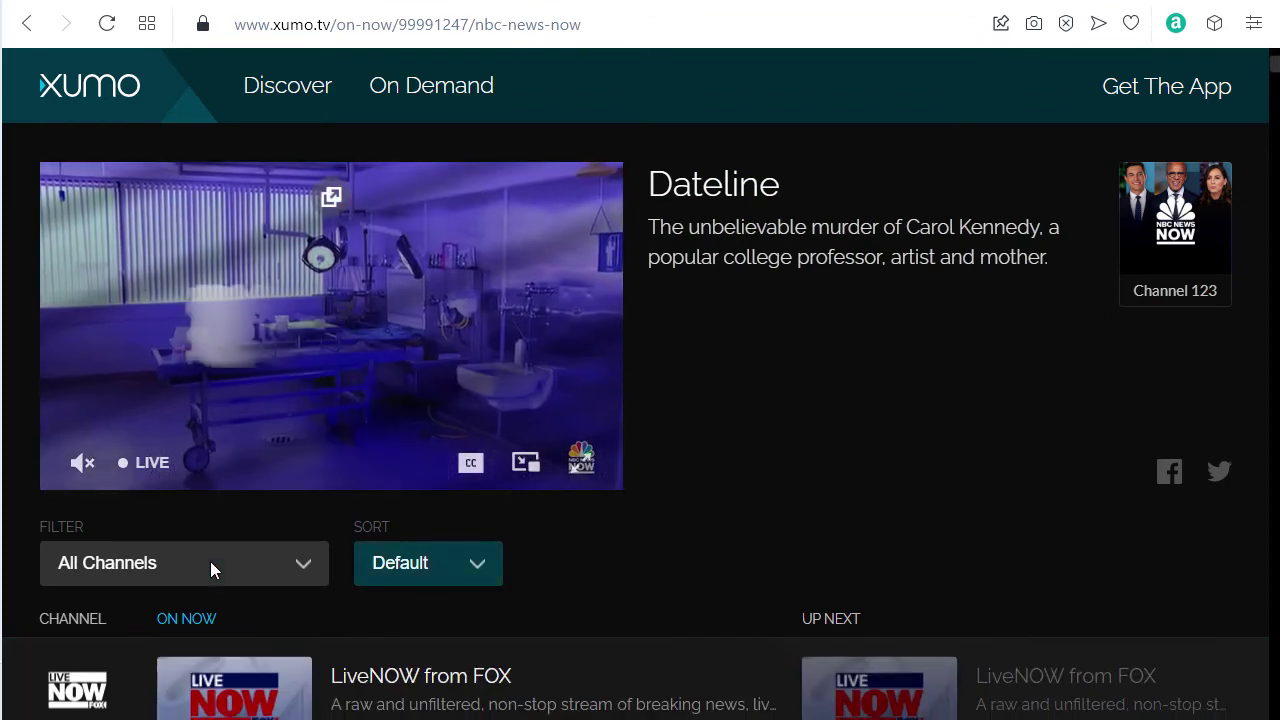
Step: Return to the Discover page and view ExpressVPN's United States locations while staying on USA - Phoenix
{"action": "left_click", "coordinate": [25, 24]}
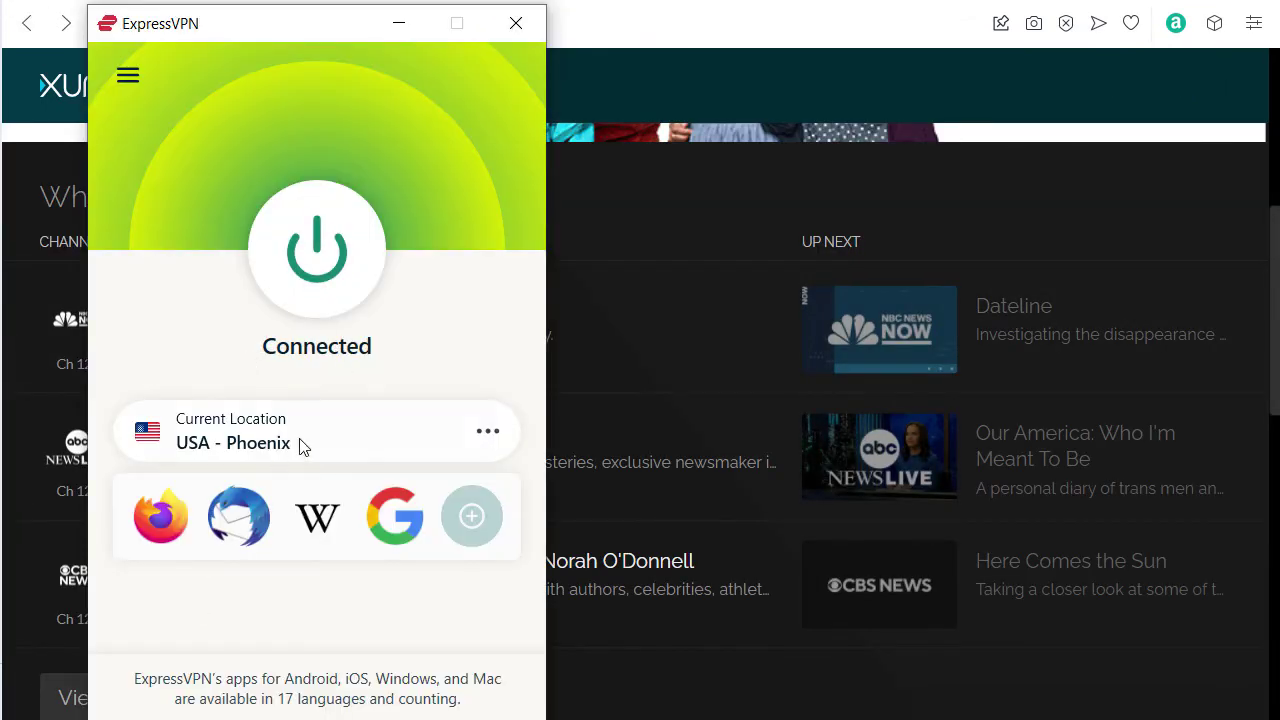
{"action": "left_click", "coordinate": [482, 429]}
{"action": "scroll", "coordinate": [720, 427], "scroll_direction": "up", "scroll_amount": 4}
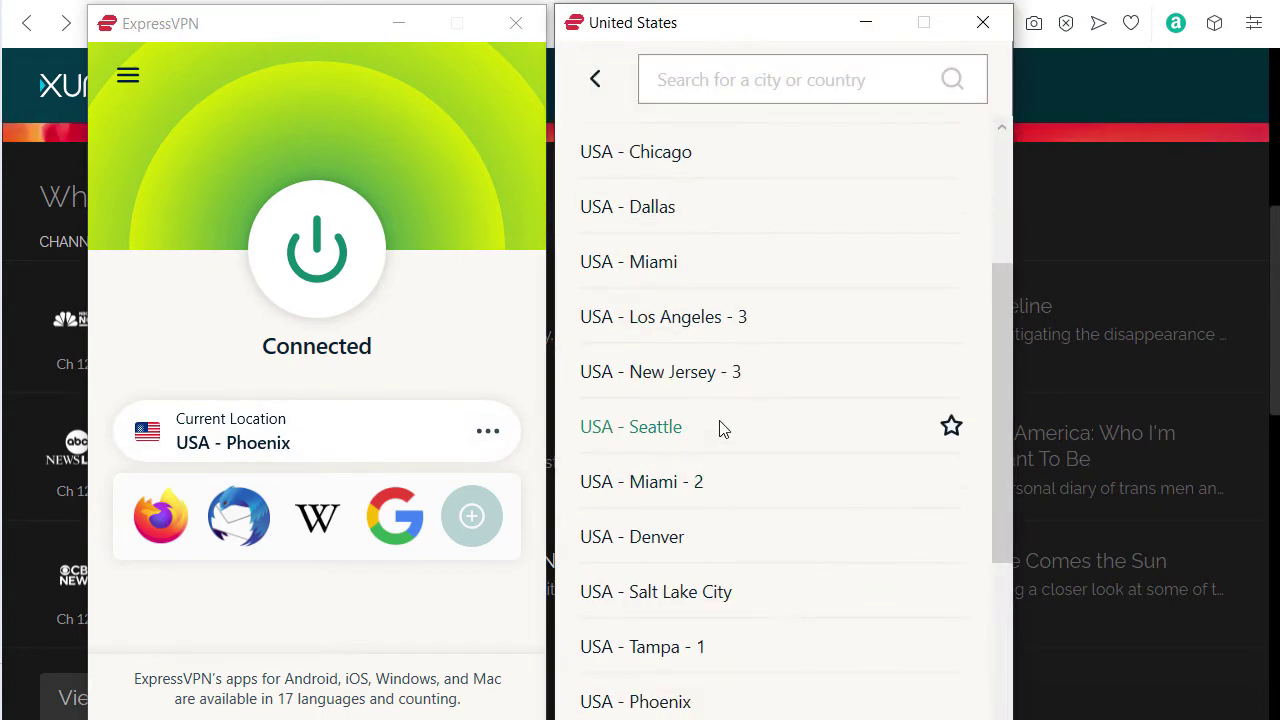
{"action": "scroll", "coordinate": [720, 428], "scroll_direction": "up", "scroll_amount": 4}
{"action": "scroll", "coordinate": [723, 429], "scroll_direction": "up", "scroll_amount": 1}
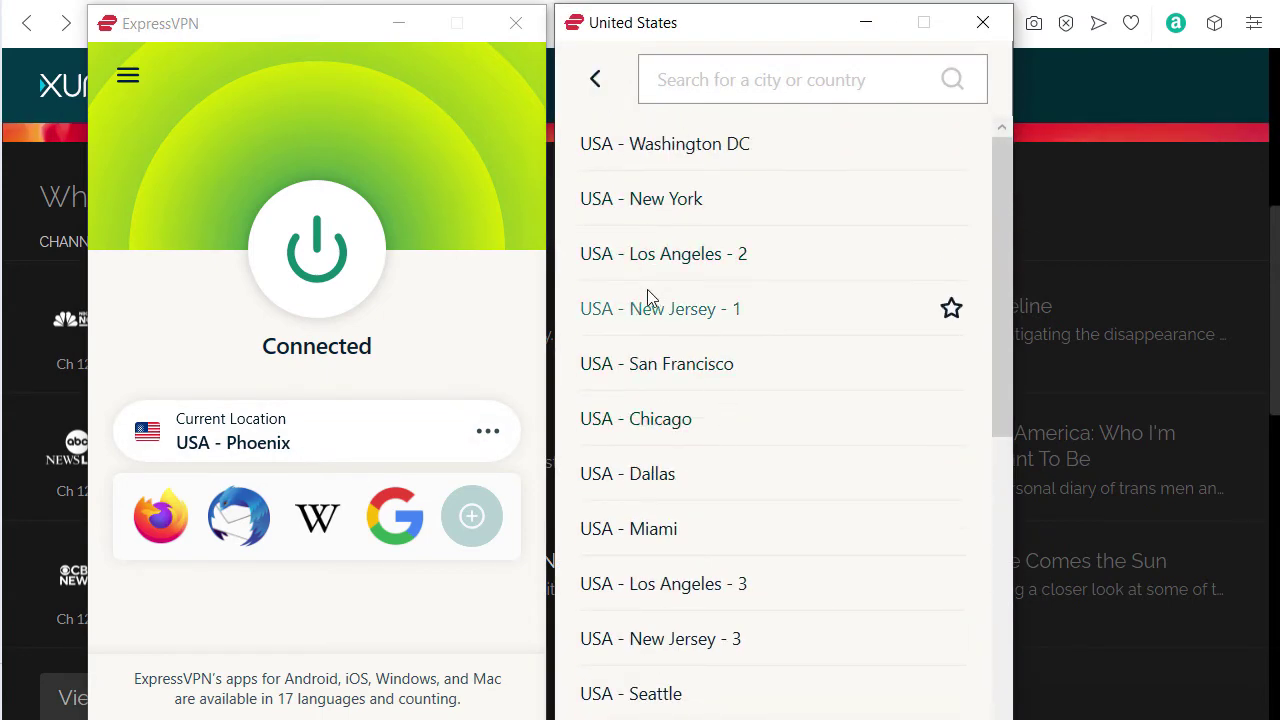
{"action": "left_click", "coordinate": [1143, 88]}
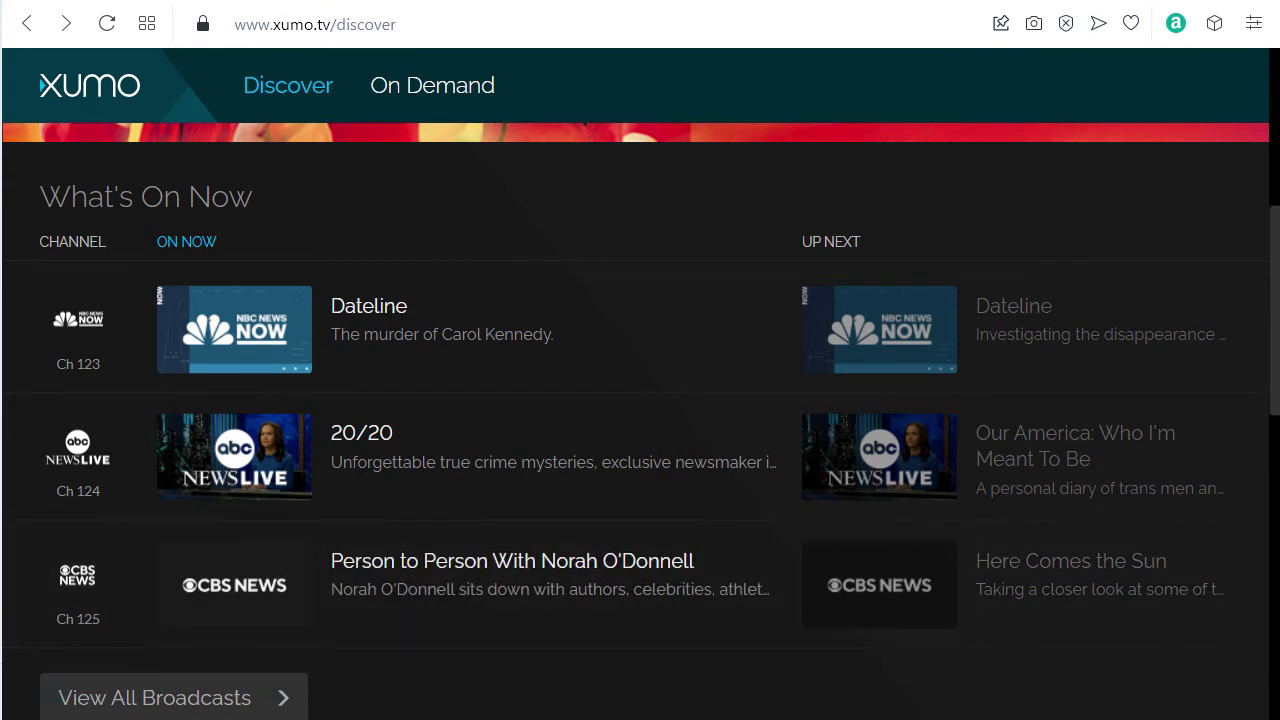
{"action": "key", "text": "alt+Tab"}
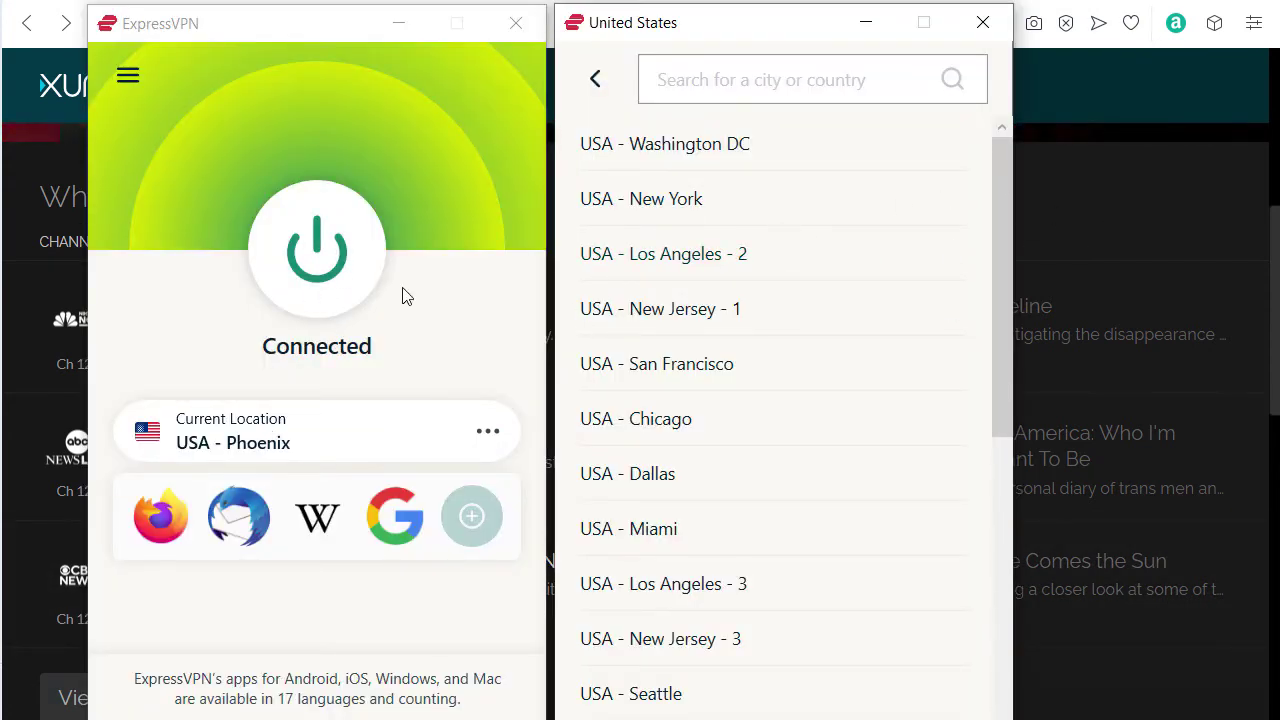
{"action": "left_click", "coordinate": [1088, 214]}
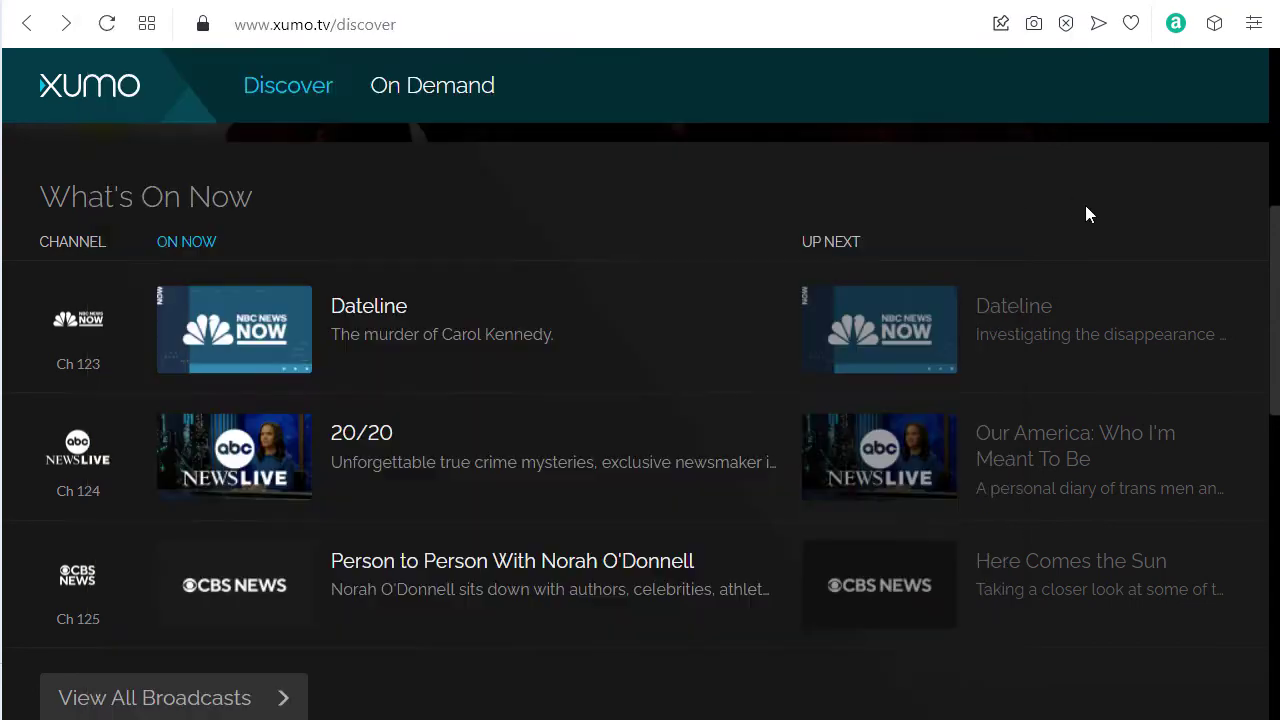
Step: Open XUMO TV's full All Channels & Genres list and browse the channels
{"action": "scroll", "coordinate": [381, 258], "scroll_direction": "down", "scroll_amount": 4}
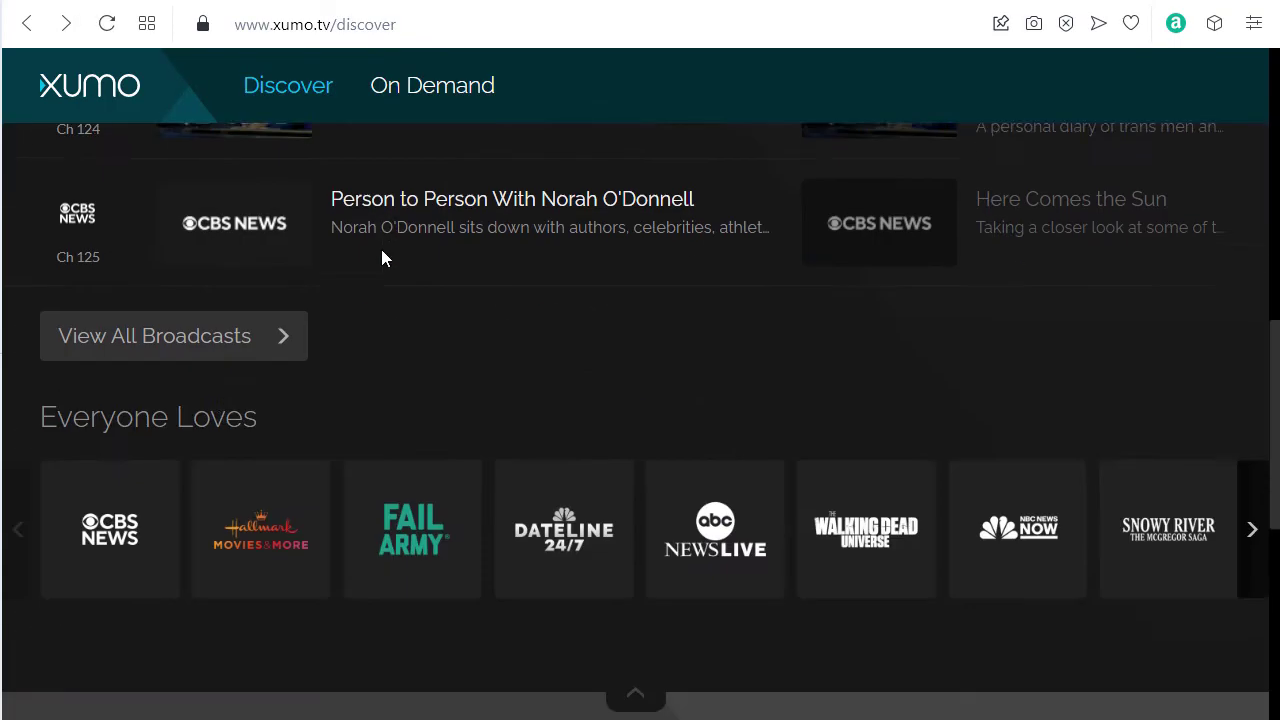
{"action": "scroll", "coordinate": [381, 258], "scroll_direction": "up", "scroll_amount": 7}
{"action": "scroll", "coordinate": [380, 245], "scroll_direction": "up", "scroll_amount": 2}
{"action": "left_click", "coordinate": [458, 90]}
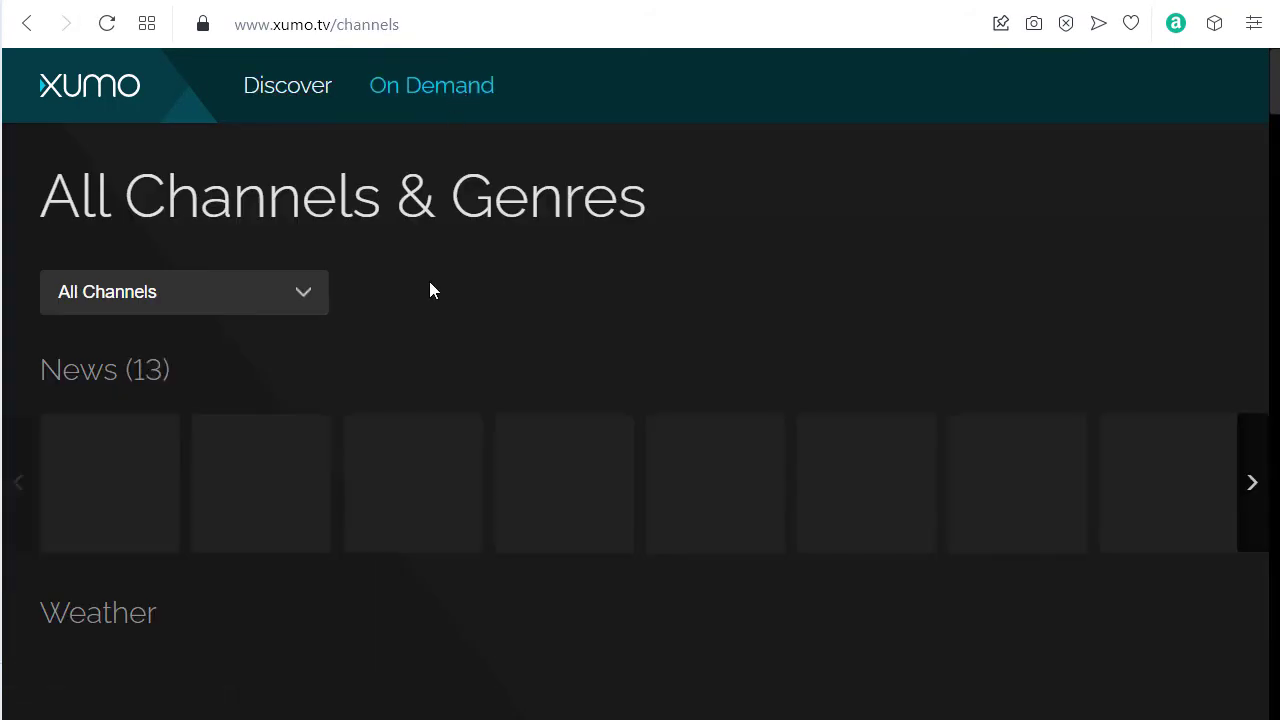
{"action": "scroll", "coordinate": [430, 290], "scroll_direction": "down", "scroll_amount": 1}
{"action": "scroll", "coordinate": [400, 285], "scroll_direction": "up", "scroll_amount": 1}
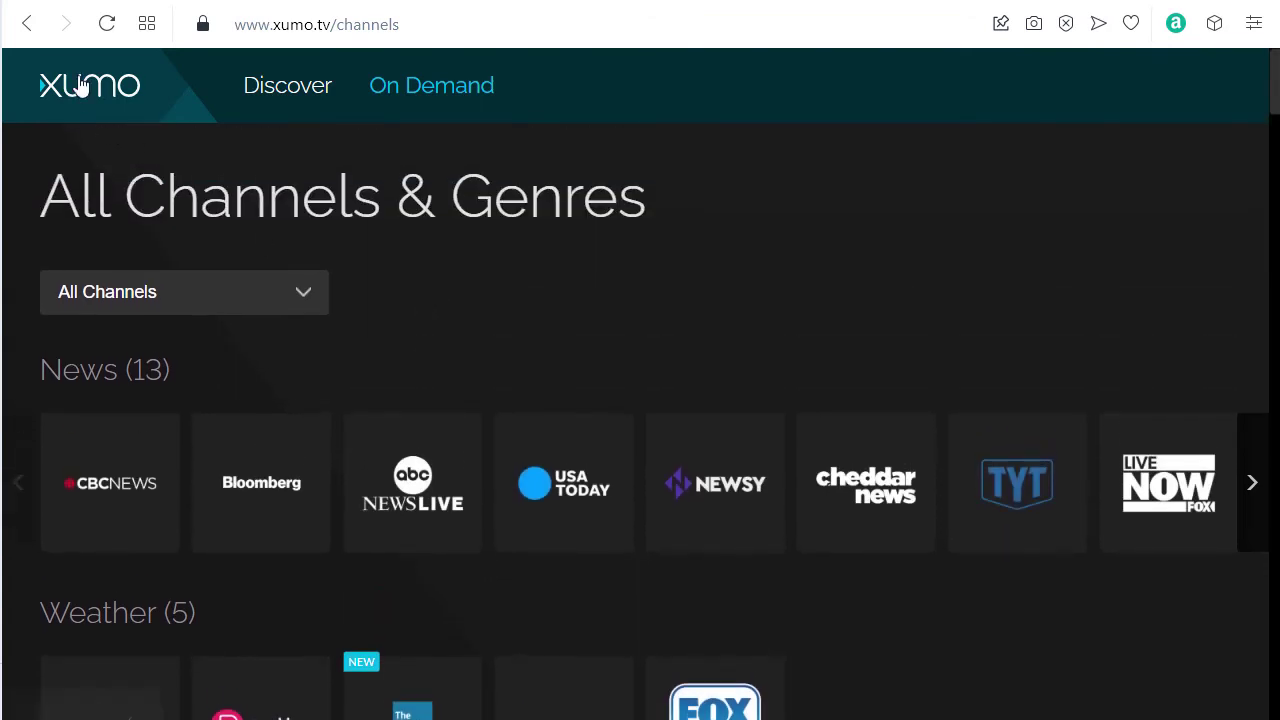
{"action": "scroll", "coordinate": [389, 246], "scroll_direction": "down", "scroll_amount": 2}
{"action": "scroll", "coordinate": [389, 248], "scroll_direction": "down", "scroll_amount": 2}
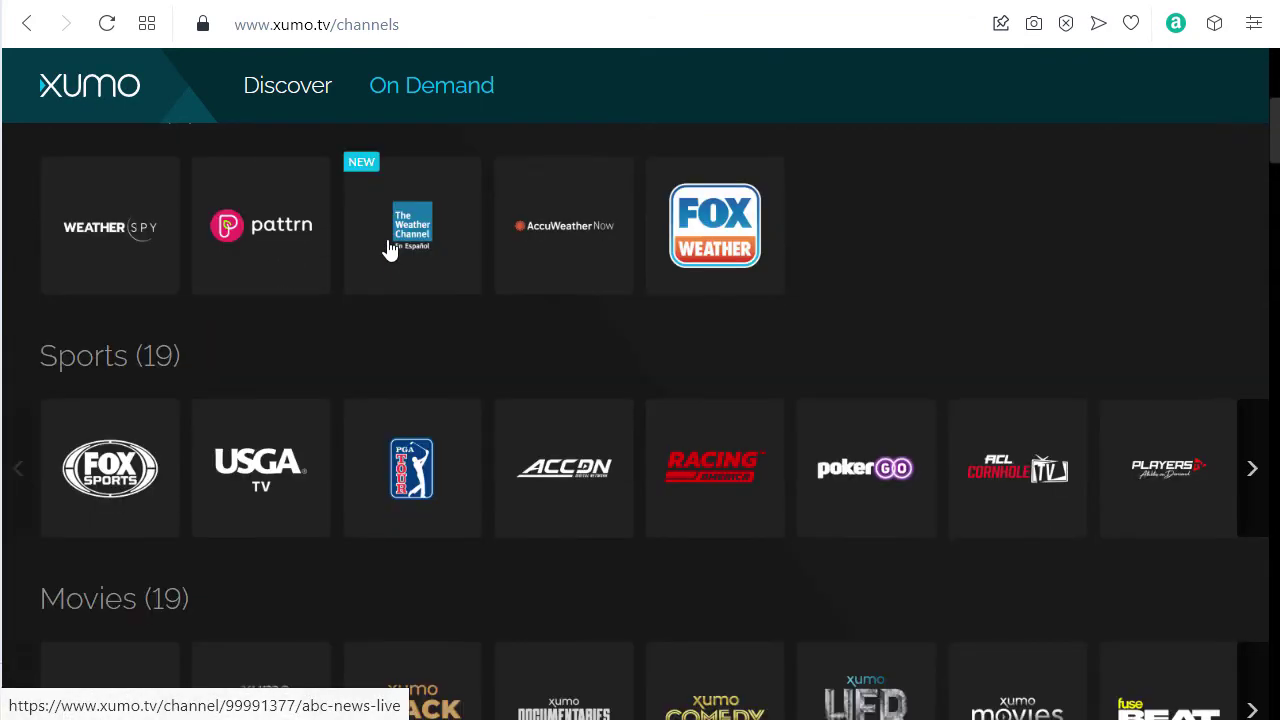
{"action": "scroll", "coordinate": [391, 249], "scroll_direction": "up", "scroll_amount": 1}
{"action": "scroll", "coordinate": [389, 294], "scroll_direction": "up", "scroll_amount": 3}
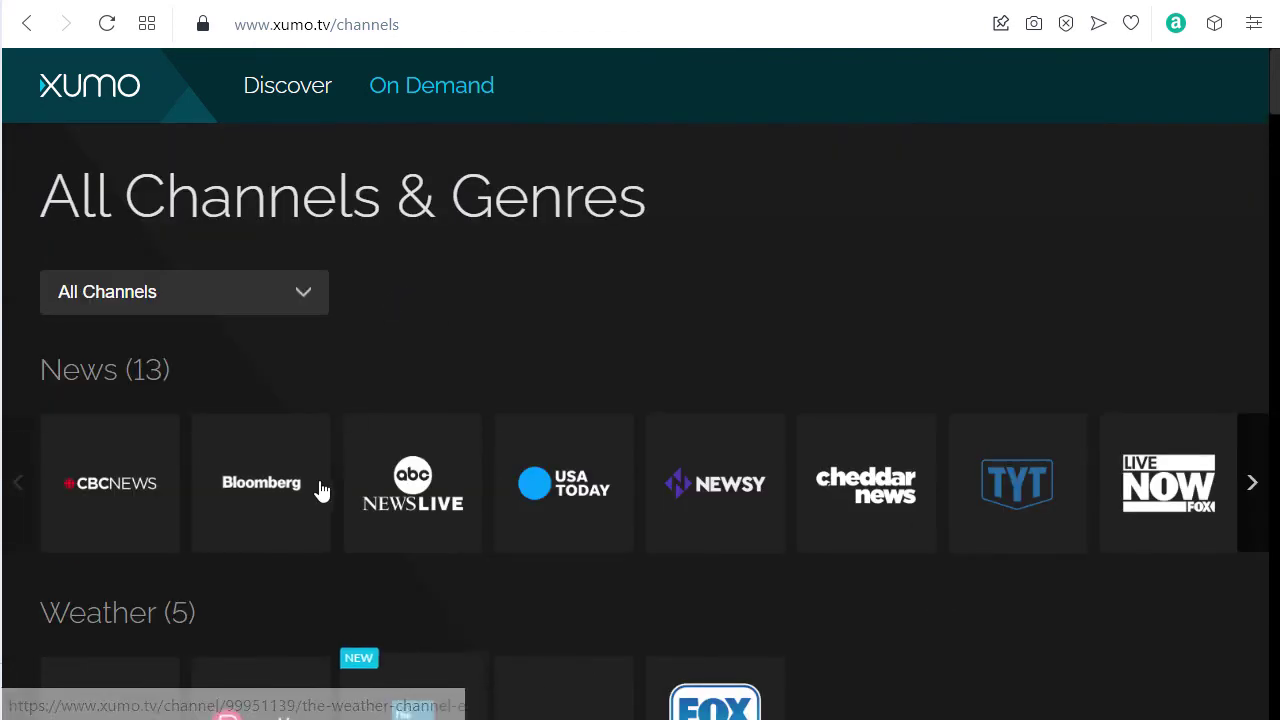
{"action": "scroll", "coordinate": [483, 488], "scroll_direction": "down", "scroll_amount": 2}
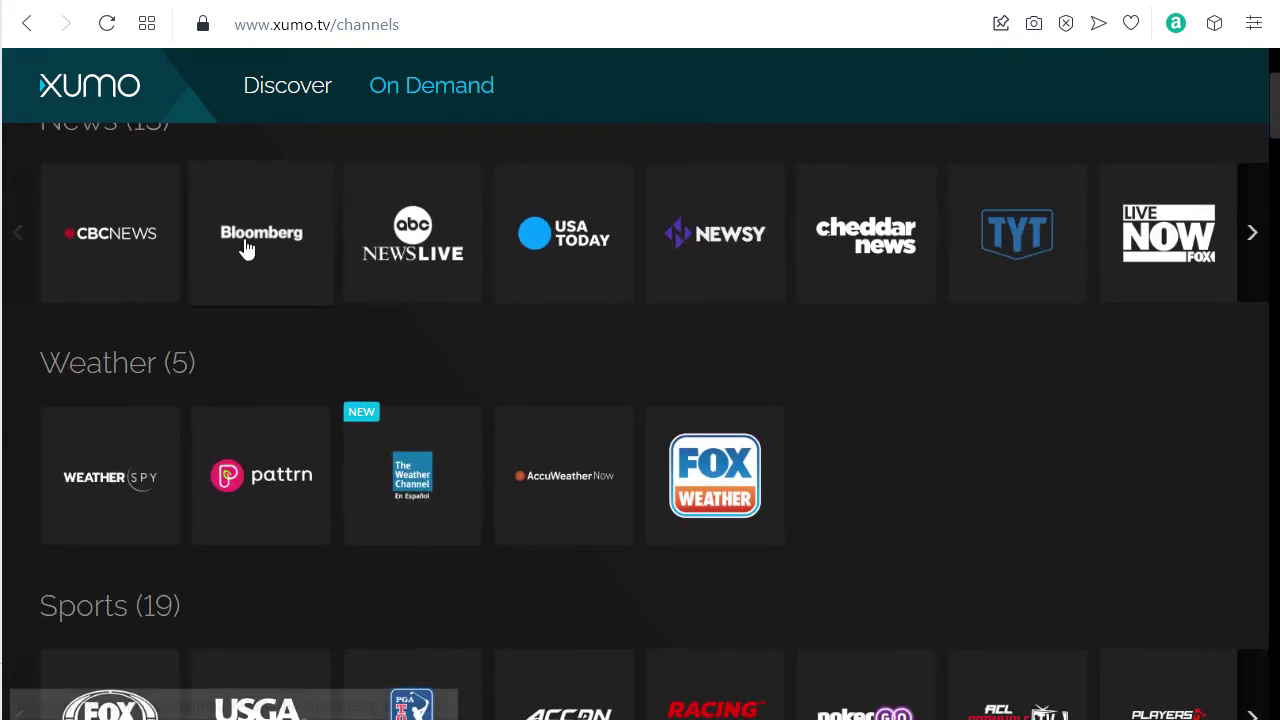
Step: Play Bloomberg Television past its ad, then go back to the channel listing
{"action": "left_click", "coordinate": [246, 249]}
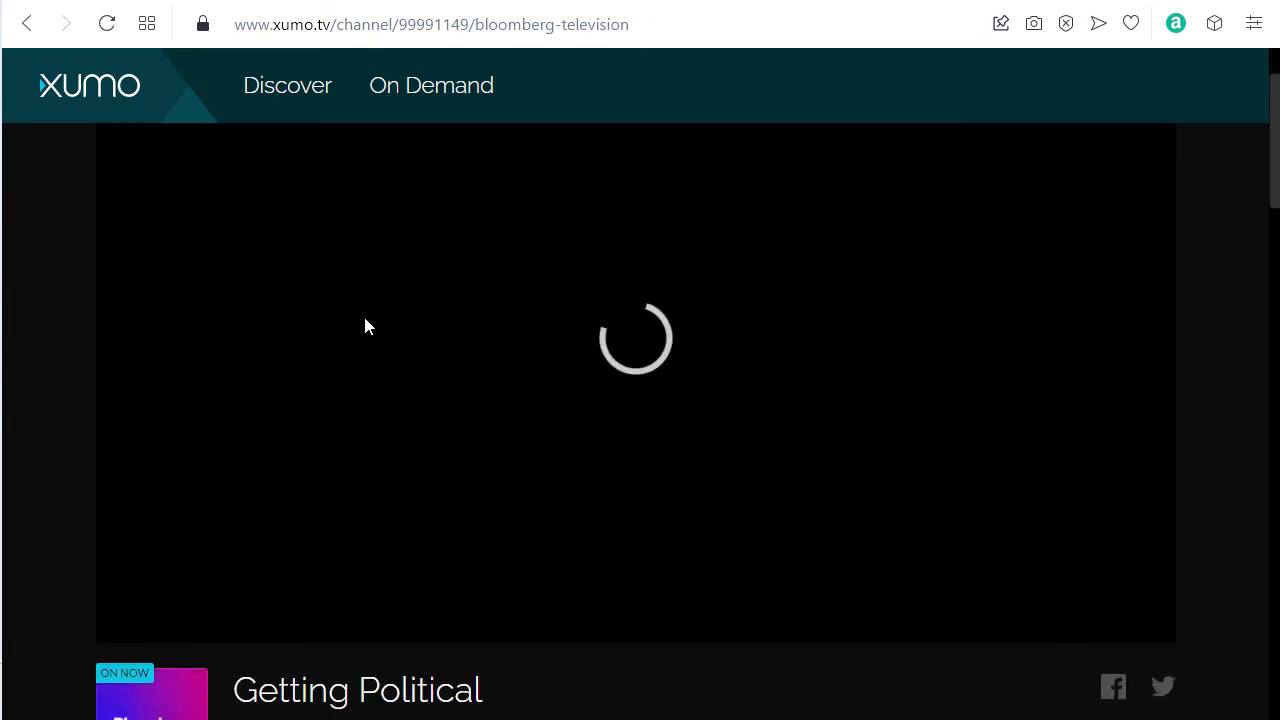
{"action": "scroll", "coordinate": [679, 288], "scroll_direction": "down", "scroll_amount": 1}
{"action": "scroll", "coordinate": [679, 286], "scroll_direction": "up", "scroll_amount": 1}
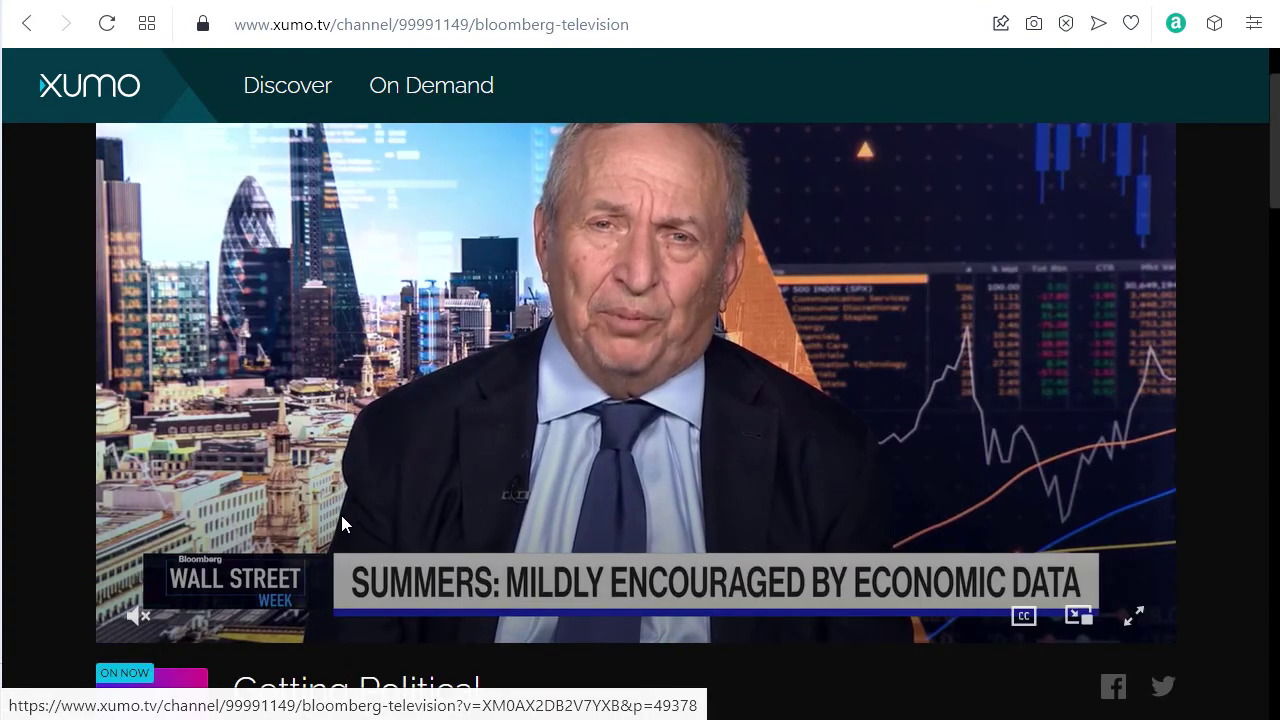
{"action": "left_click", "coordinate": [428, 88]}
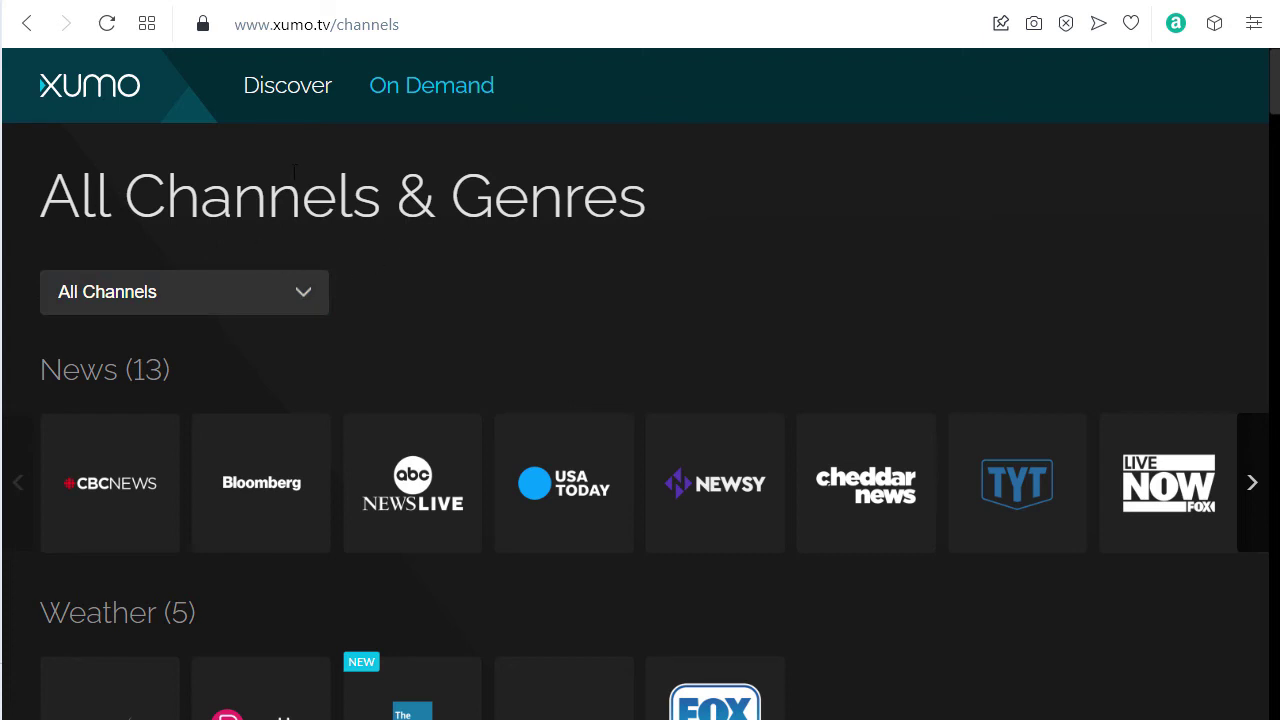
{"action": "left_click_drag", "start_coordinate": [302, 200], "coordinate": [563, 200]}
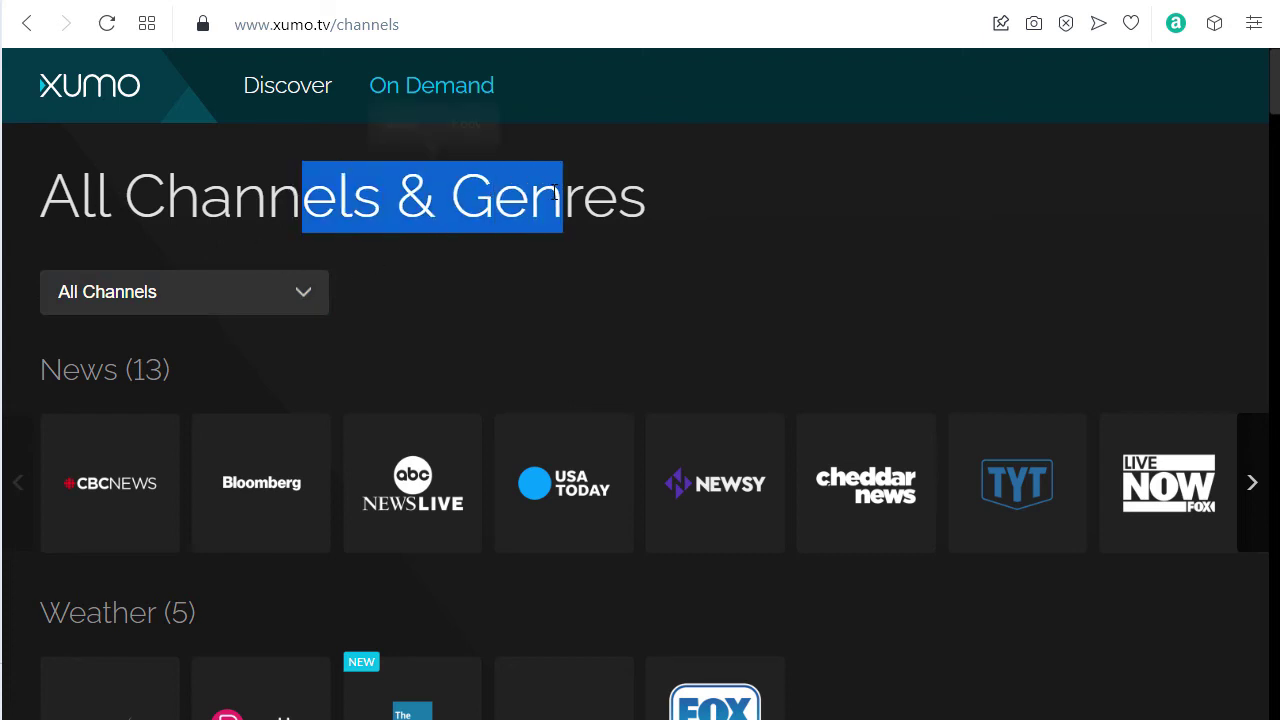
{"action": "left_click", "coordinate": [563, 200]}
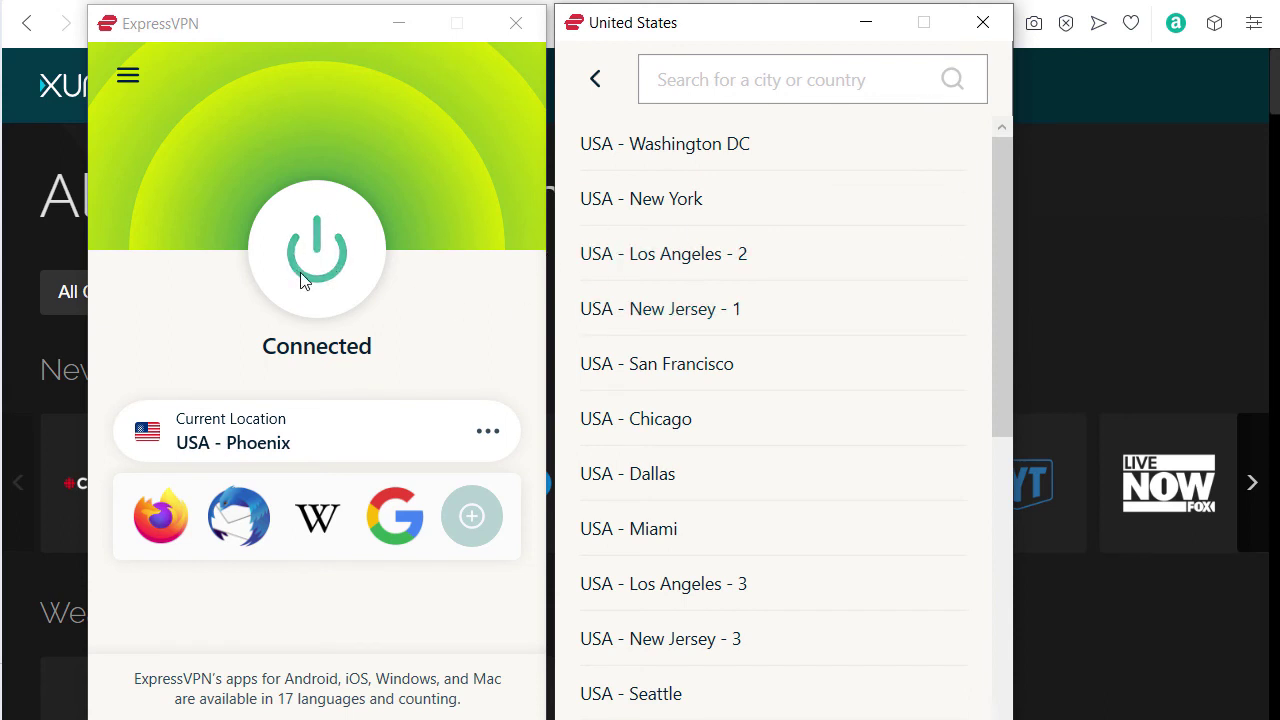
{"action": "scroll", "coordinate": [700, 303], "scroll_direction": "down", "scroll_amount": 3}
{"action": "scroll", "coordinate": [700, 303], "scroll_direction": "down", "scroll_amount": 5}
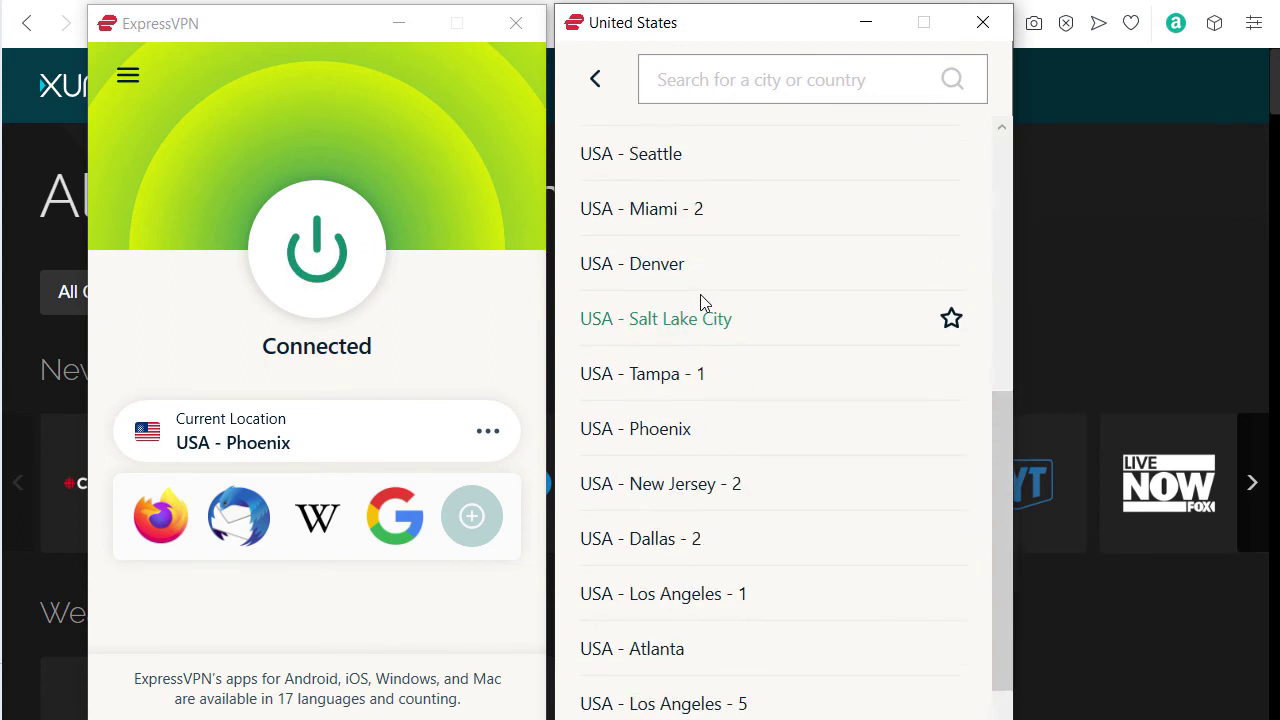
{"action": "scroll", "coordinate": [700, 303], "scroll_direction": "up", "scroll_amount": 5}
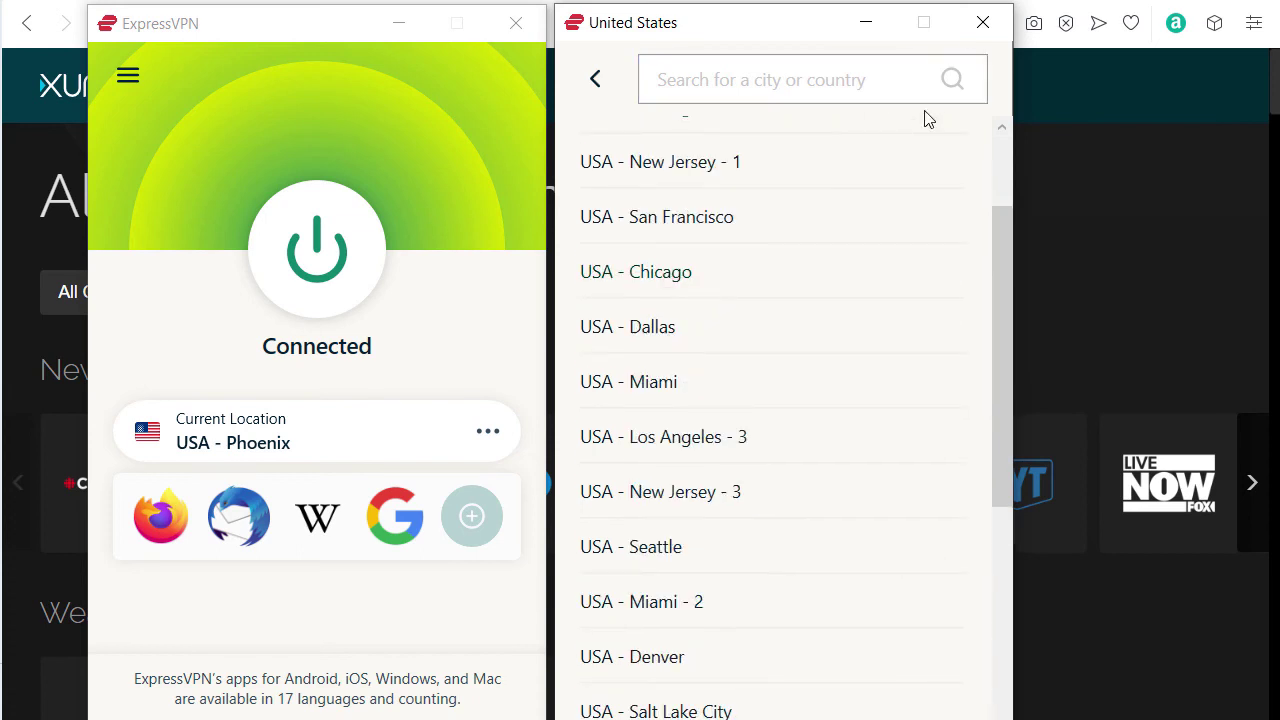
{"action": "left_click", "coordinate": [983, 22]}
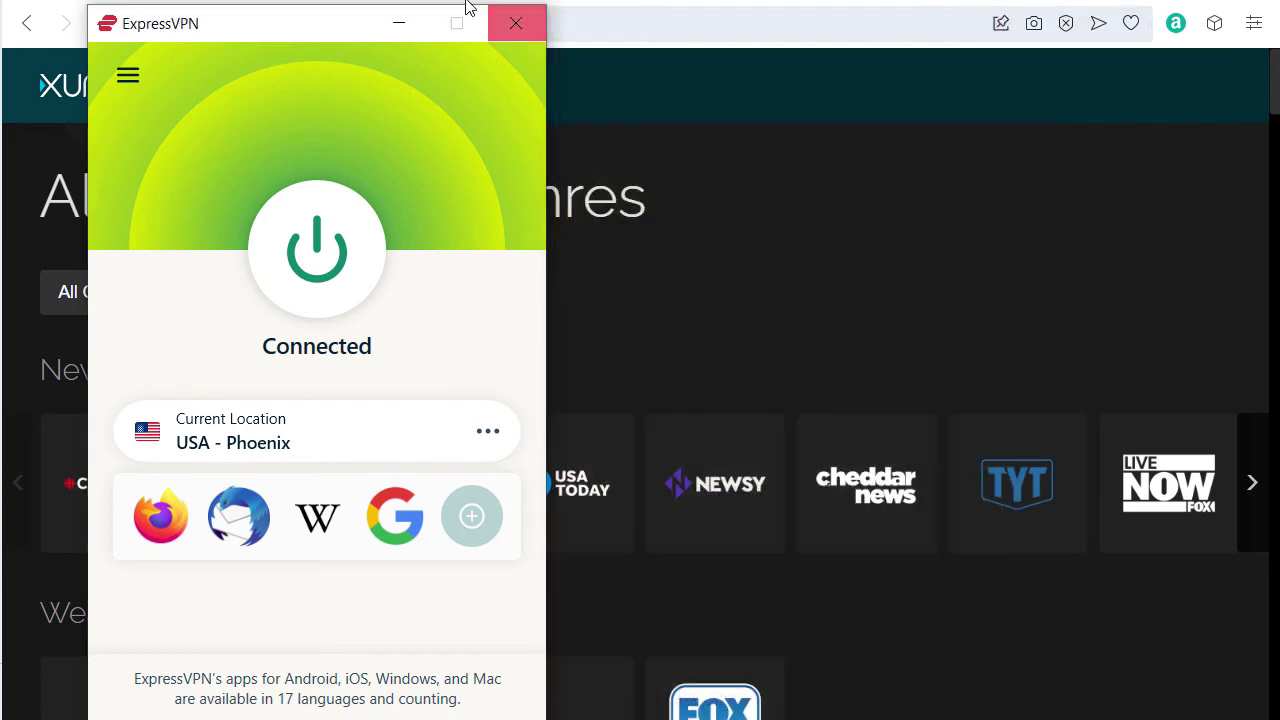
{"action": "left_click", "coordinate": [399, 30]}
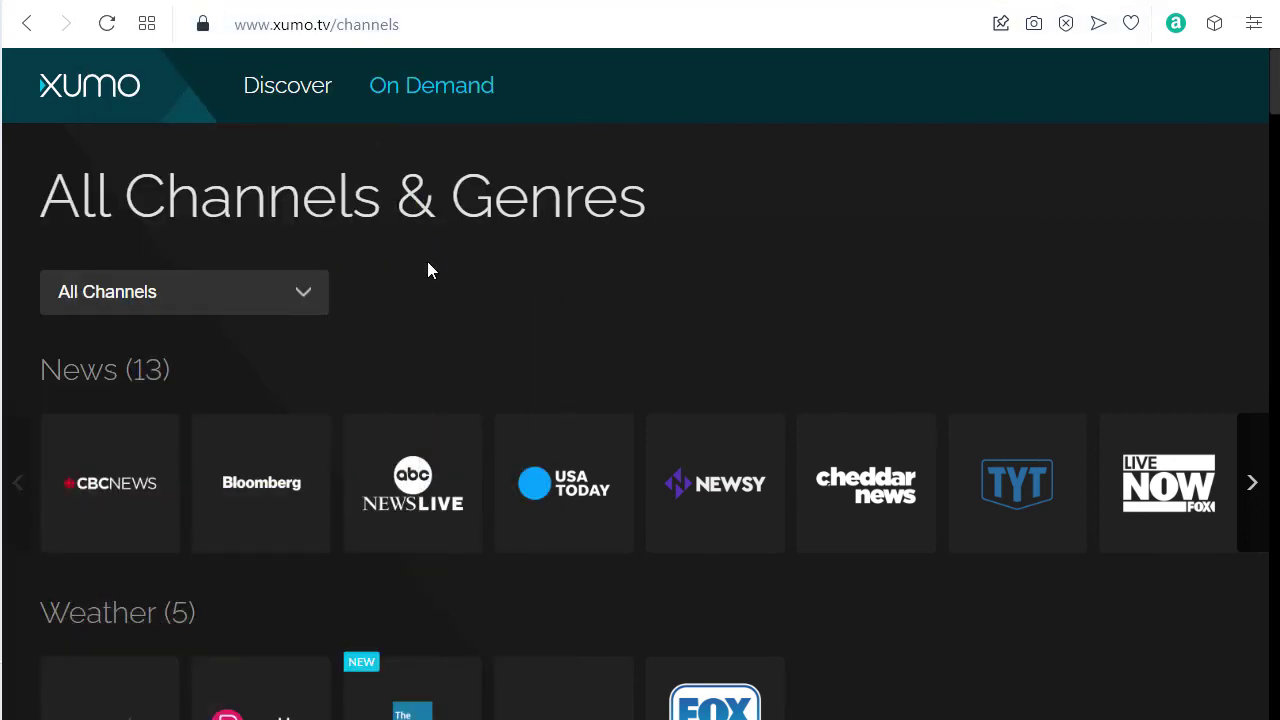
Step: Scroll XUMO TV's genre rows from News down to Humor and Action Sports & Outdoors
{"action": "scroll", "coordinate": [450, 277], "scroll_direction": "down", "scroll_amount": 1}
{"action": "scroll", "coordinate": [450, 277], "scroll_direction": "up", "scroll_amount": 1}
{"action": "scroll", "coordinate": [459, 266], "scroll_direction": "down", "scroll_amount": 3}
{"action": "scroll", "coordinate": [459, 266], "scroll_direction": "down", "scroll_amount": 4}
{"action": "scroll", "coordinate": [459, 266], "scroll_direction": "down", "scroll_amount": 2}
{"action": "scroll", "coordinate": [460, 260], "scroll_direction": "down", "scroll_amount": 1}
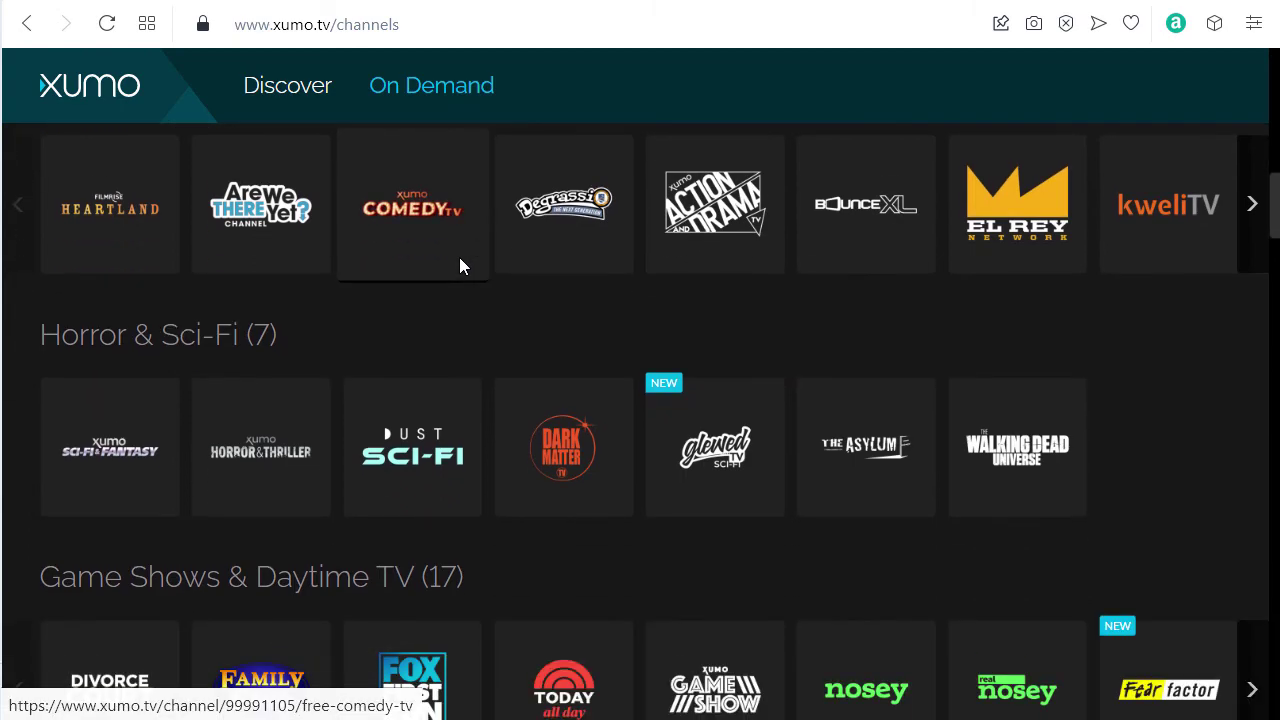
{"action": "scroll", "coordinate": [460, 260], "scroll_direction": "down", "scroll_amount": 3}
{"action": "scroll", "coordinate": [460, 260], "scroll_direction": "down", "scroll_amount": 1}
{"action": "scroll", "coordinate": [460, 260], "scroll_direction": "down", "scroll_amount": 5}
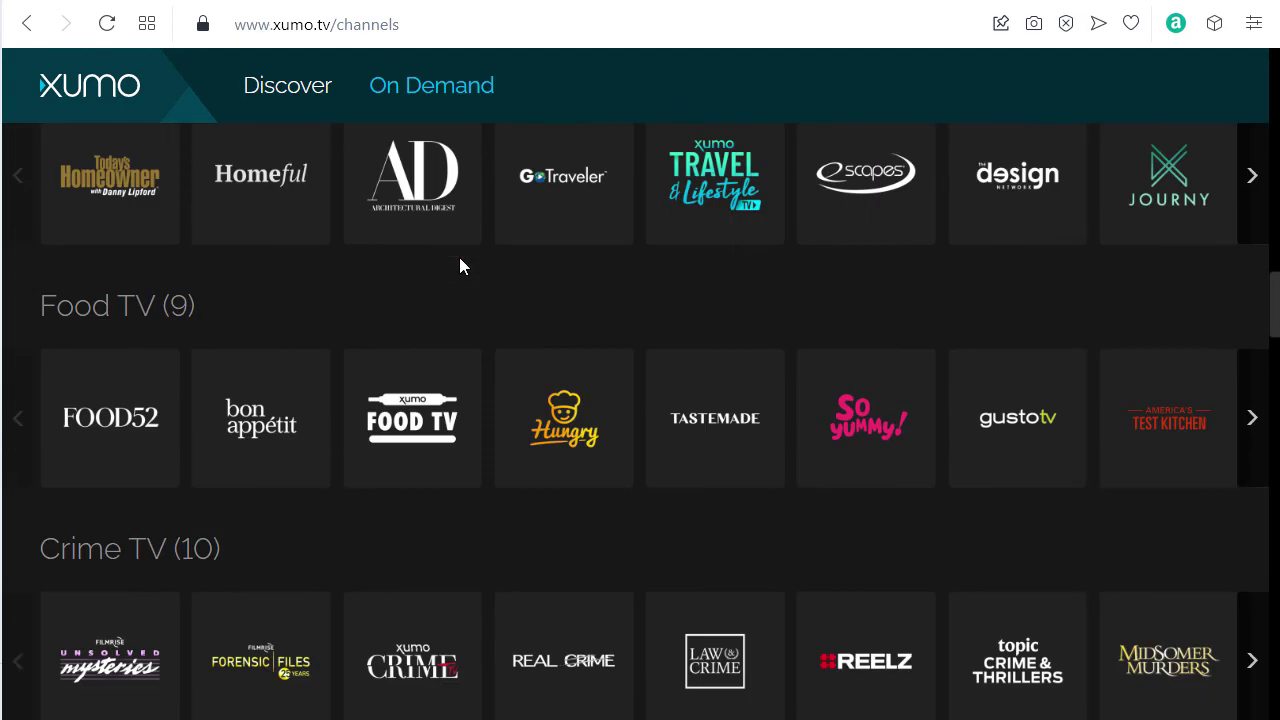
{"action": "scroll", "coordinate": [460, 260], "scroll_direction": "down", "scroll_amount": 5}
{"action": "scroll", "coordinate": [460, 260], "scroll_direction": "down", "scroll_amount": 3}
{"action": "scroll", "coordinate": [460, 260], "scroll_direction": "down", "scroll_amount": 5}
{"action": "scroll", "coordinate": [460, 265], "scroll_direction": "down", "scroll_amount": 1}
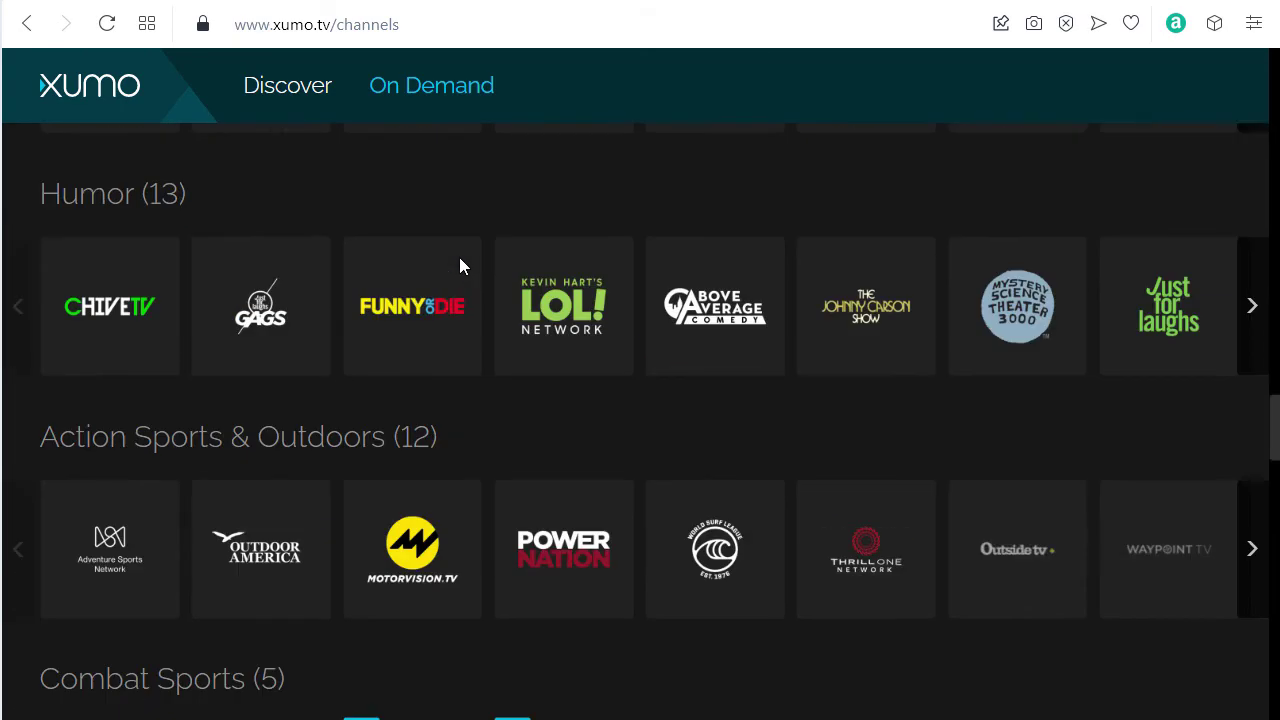
{"action": "scroll", "coordinate": [460, 265], "scroll_direction": "down", "scroll_amount": 2}
{"action": "scroll", "coordinate": [460, 265], "scroll_direction": "up", "scroll_amount": 1}
{"action": "scroll", "coordinate": [460, 265], "scroll_direction": "up", "scroll_amount": 1}
{"action": "scroll", "coordinate": [465, 240], "scroll_direction": "up", "scroll_amount": 10}
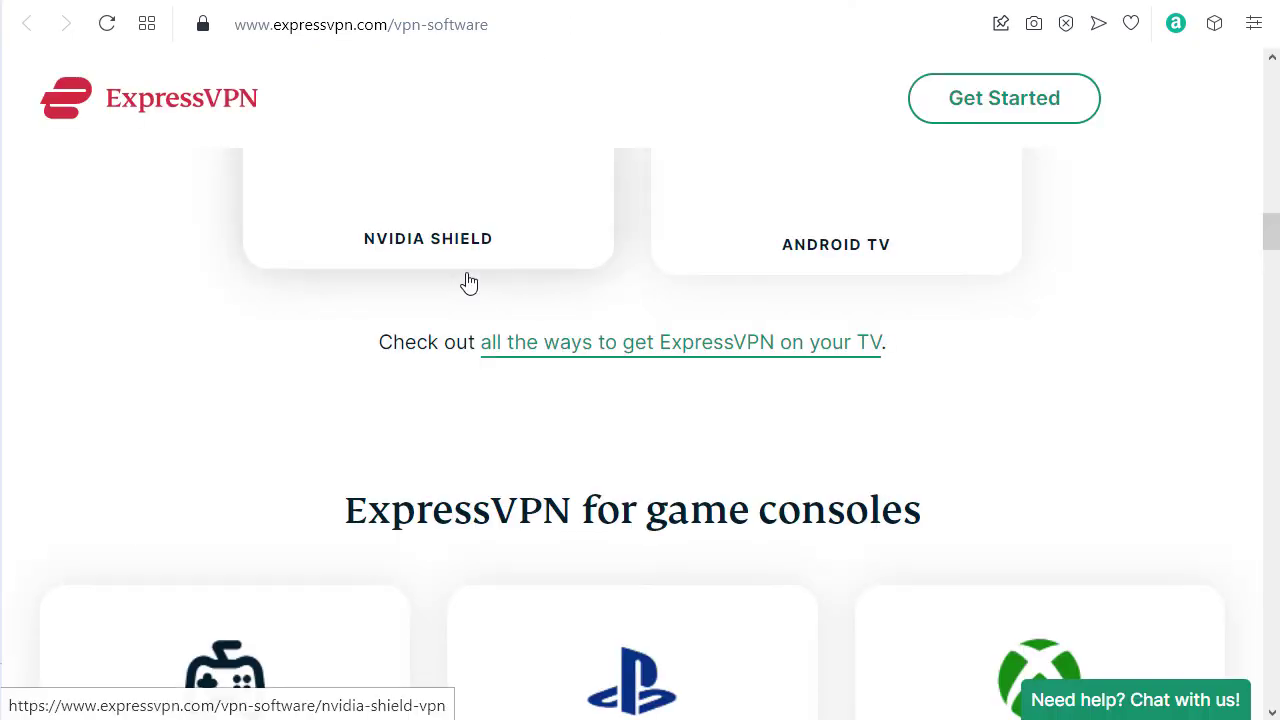
Step: Scroll through the ExpressVPN software page showing its TV and game console apps
{"action": "scroll", "coordinate": [466, 283], "scroll_direction": "down", "scroll_amount": 7}
{"action": "scroll", "coordinate": [466, 283], "scroll_direction": "down", "scroll_amount": 3}
{"action": "scroll", "coordinate": [466, 283], "scroll_direction": "up", "scroll_amount": 5}
{"action": "scroll", "coordinate": [466, 282], "scroll_direction": "up", "scroll_amount": 5}
{"action": "scroll", "coordinate": [466, 282], "scroll_direction": "up", "scroll_amount": 5}
{"action": "scroll", "coordinate": [466, 282], "scroll_direction": "up", "scroll_amount": 3}
{"action": "scroll", "coordinate": [466, 282], "scroll_direction": "up", "scroll_amount": 3}
{"action": "scroll", "coordinate": [466, 282], "scroll_direction": "up", "scroll_amount": 2}
{"action": "scroll", "coordinate": [466, 282], "scroll_direction": "up", "scroll_amount": 5}
{"action": "scroll", "coordinate": [466, 282], "scroll_direction": "up", "scroll_amount": 4}
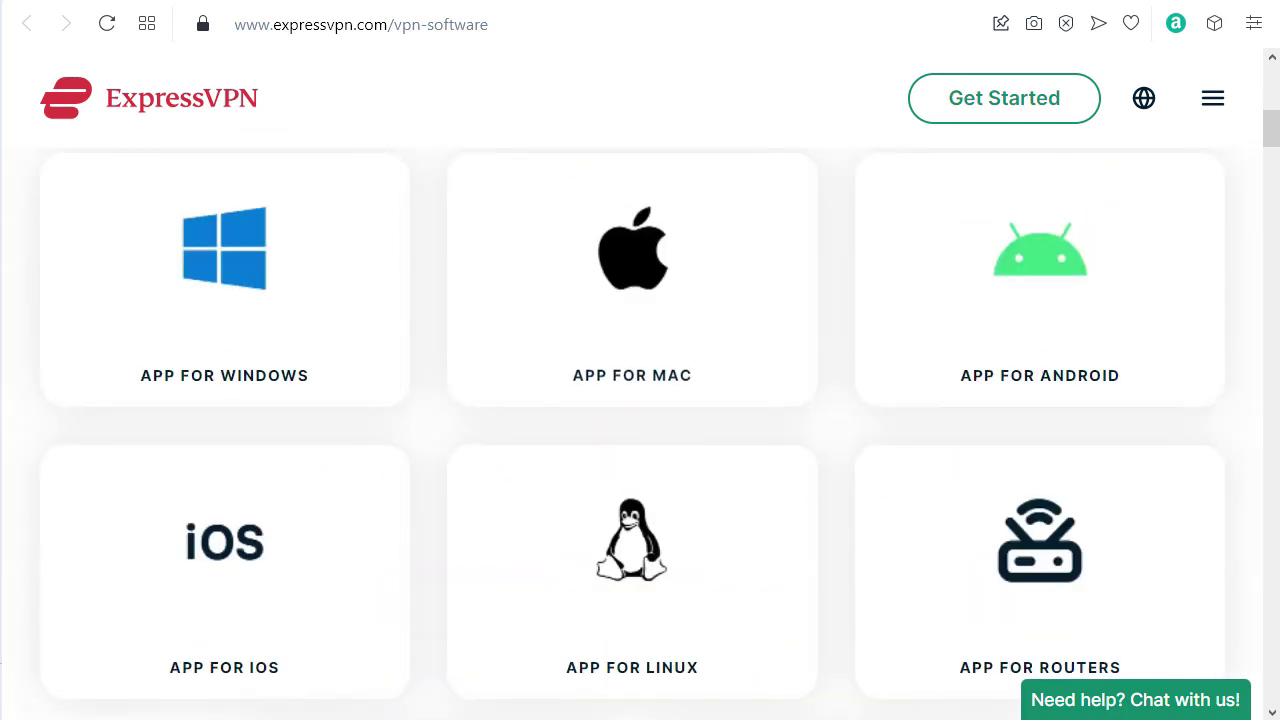
Step: Return via the YouTube tab to XUMO's Travel & Lifestyle and Food TV rows
{"action": "left_click", "coordinate": [489, 3]}
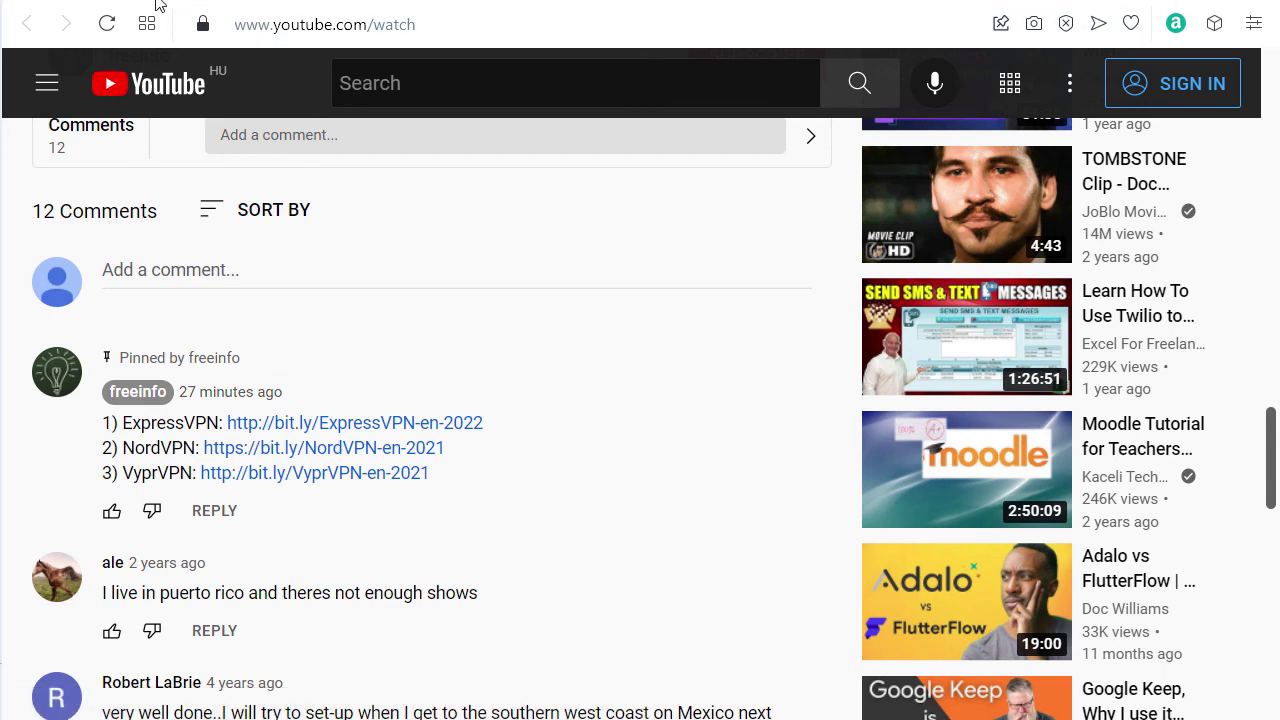
{"action": "left_click", "coordinate": [158, 5]}
{"action": "scroll", "coordinate": [324, 202], "scroll_direction": "down", "scroll_amount": 5}
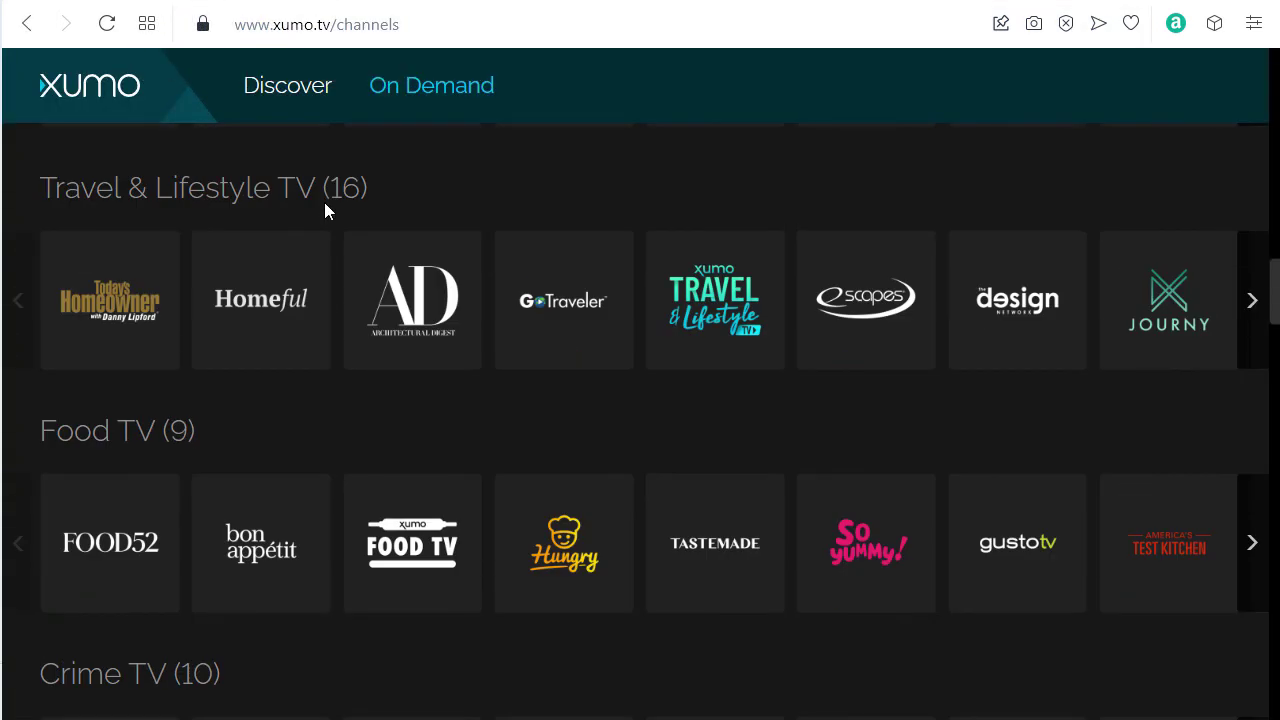